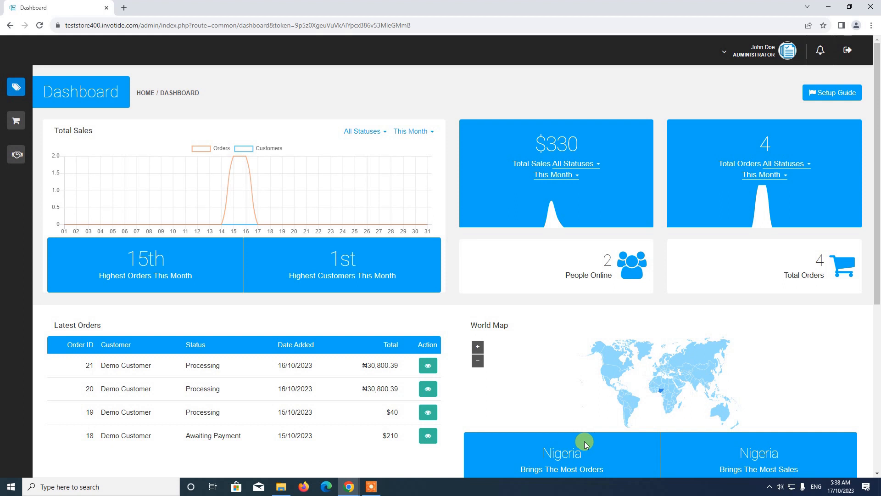
Open the store's Modules settings page and list the modules in the Store Design category.
{"action": "mouse_move", "coordinate": [16, 88]}
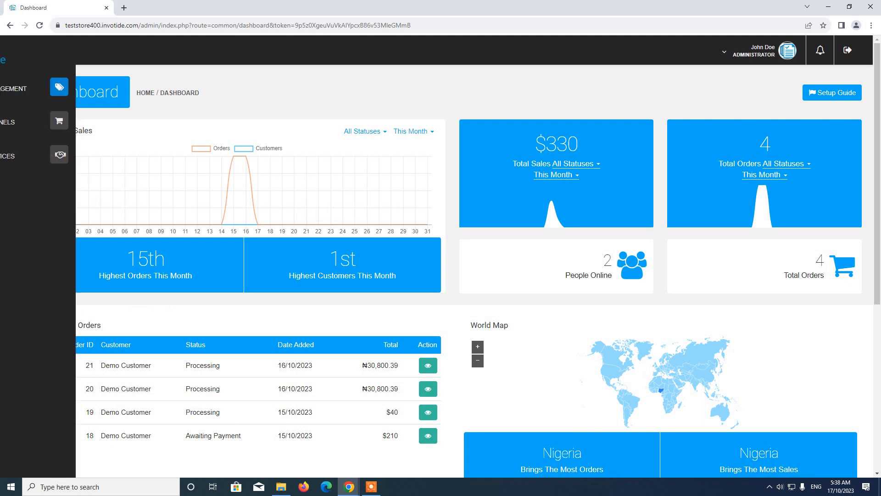
{"action": "left_click", "coordinate": [42, 88]}
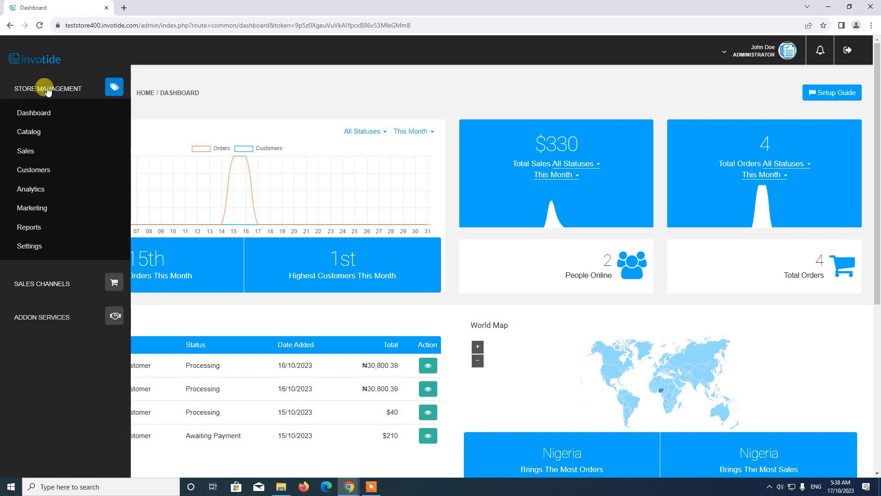
{"action": "left_click", "coordinate": [34, 247]}
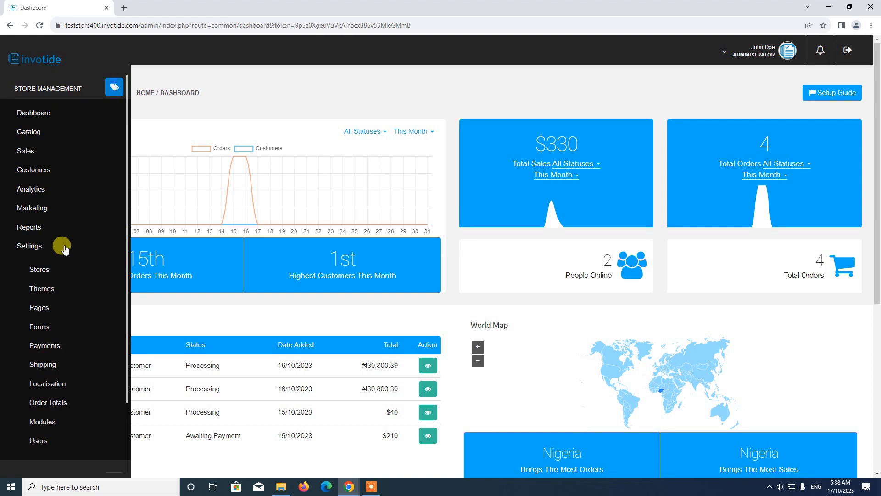
{"action": "scroll", "coordinate": [63, 248], "scroll_direction": "down", "scroll_amount": 1}
{"action": "scroll", "coordinate": [64, 258], "scroll_direction": "down", "scroll_amount": 2}
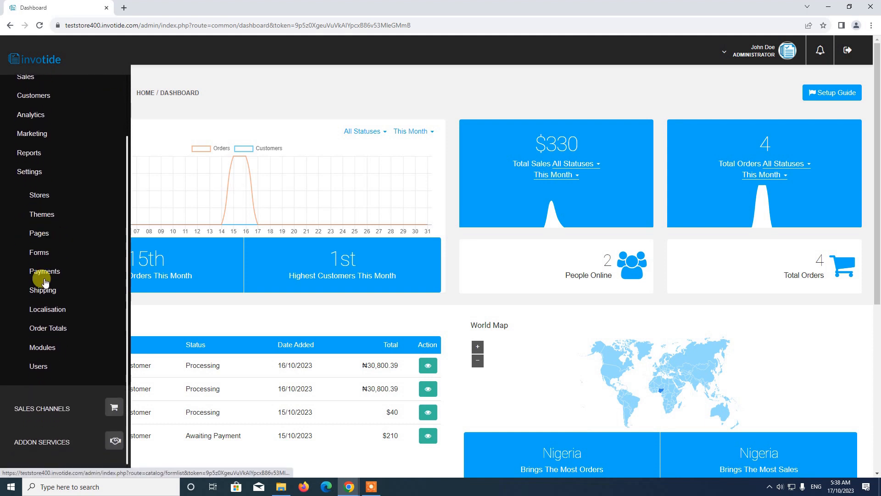
{"action": "left_click", "coordinate": [47, 338]}
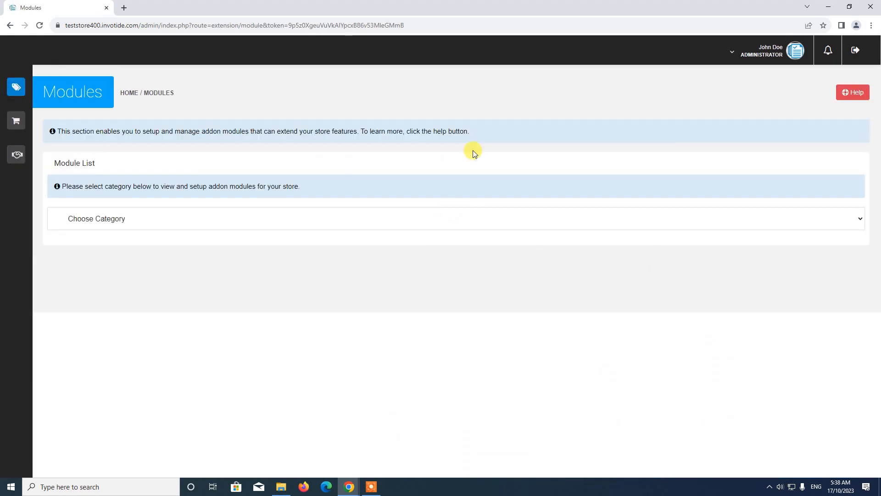
{"action": "left_click", "coordinate": [159, 221]}
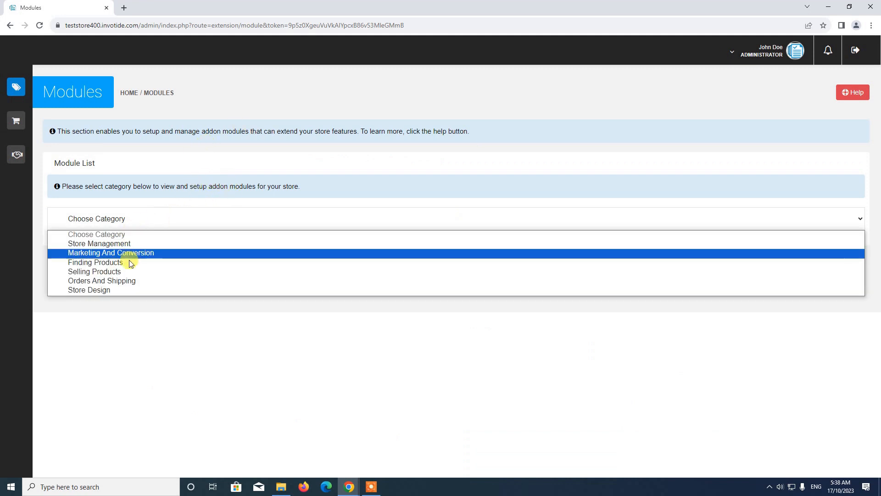
{"action": "left_click", "coordinate": [114, 291]}
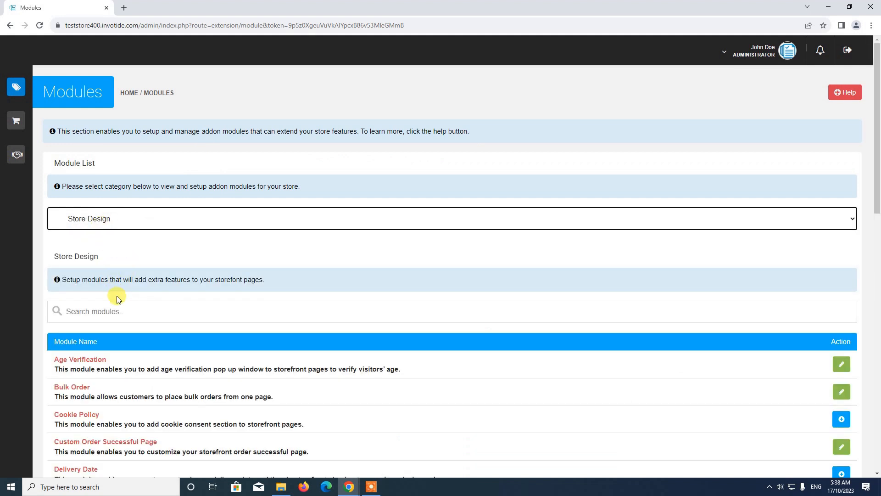
Search the Store Design modules for "latest shoppable videos" and start adding the Latest Shoppable Videos module.
{"action": "left_click", "coordinate": [117, 312]}
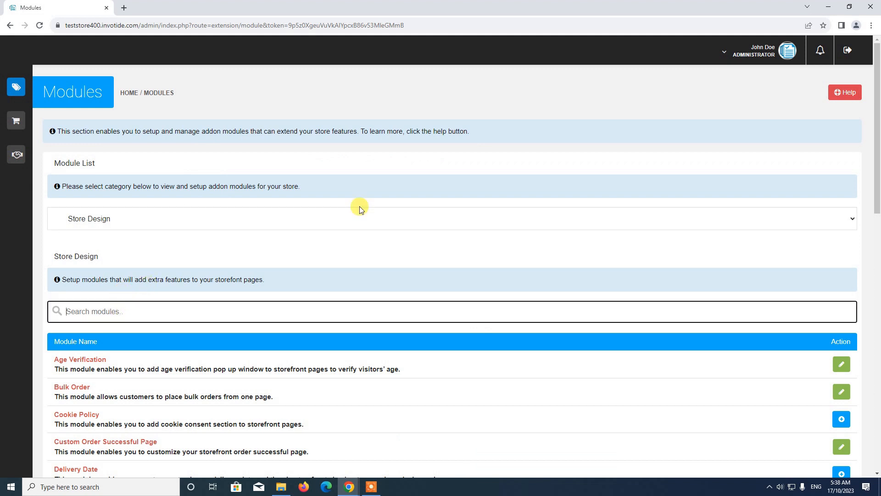
{"action": "type", "text": "lates"}
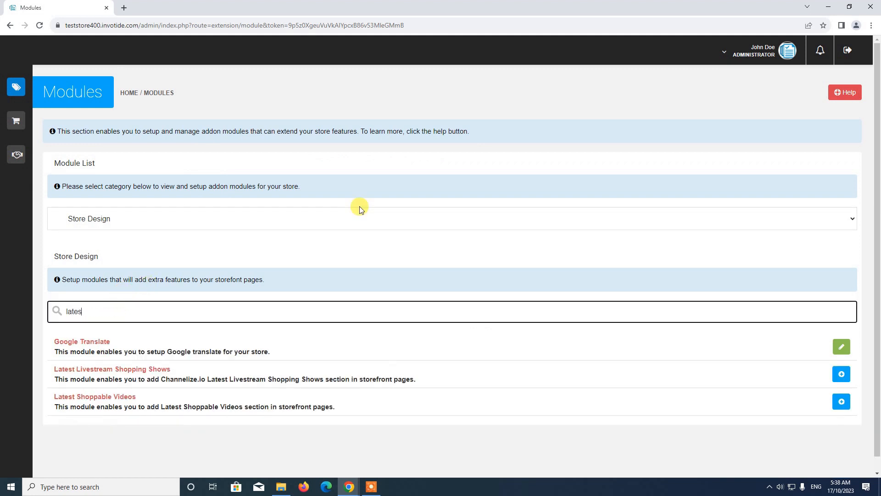
{"action": "type", "text": "t shoppab"}
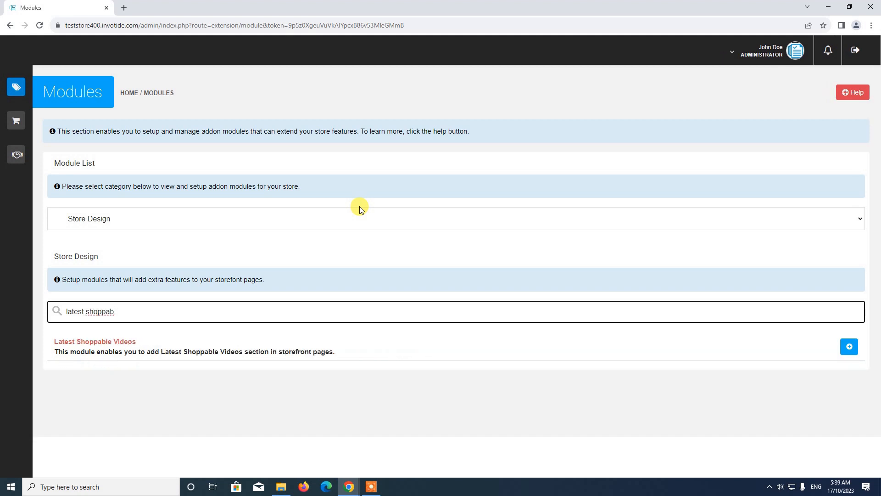
{"action": "type", "text": "le videos"}
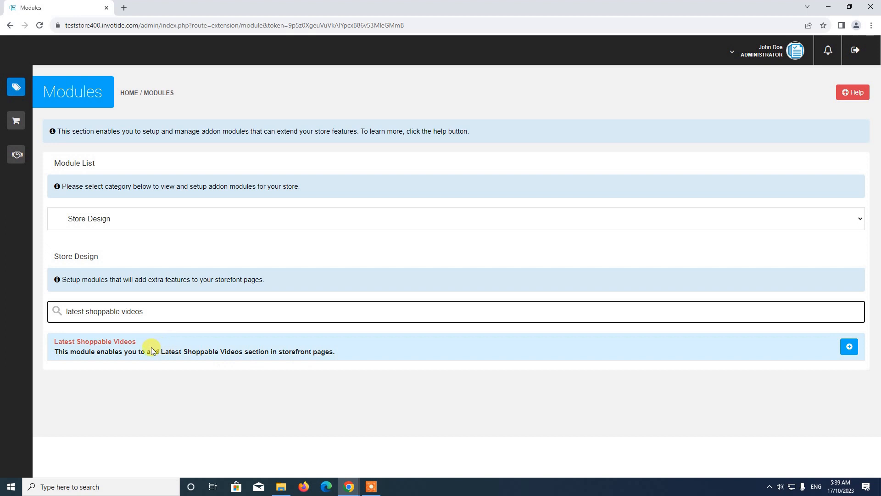
{"action": "left_click", "coordinate": [850, 346]}
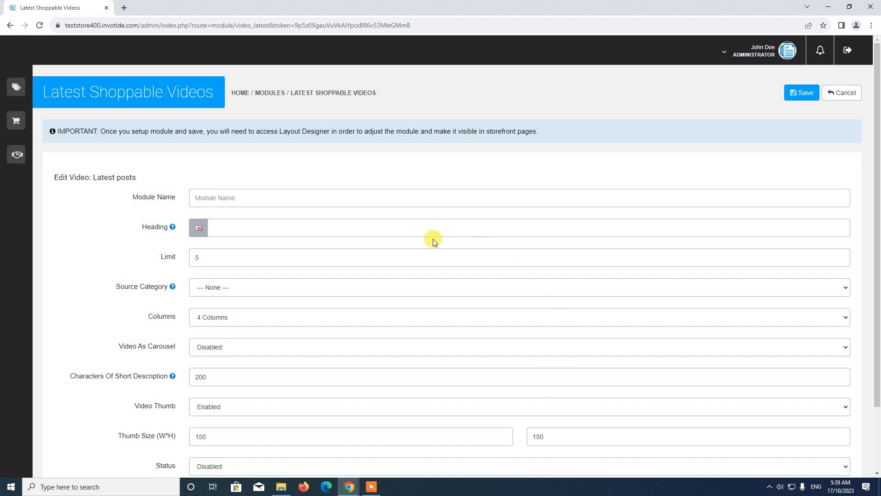
Name the module "Home Page" and give it the heading "Latest Video".
{"action": "scroll", "coordinate": [413, 262], "scroll_direction": "down", "scroll_amount": 2}
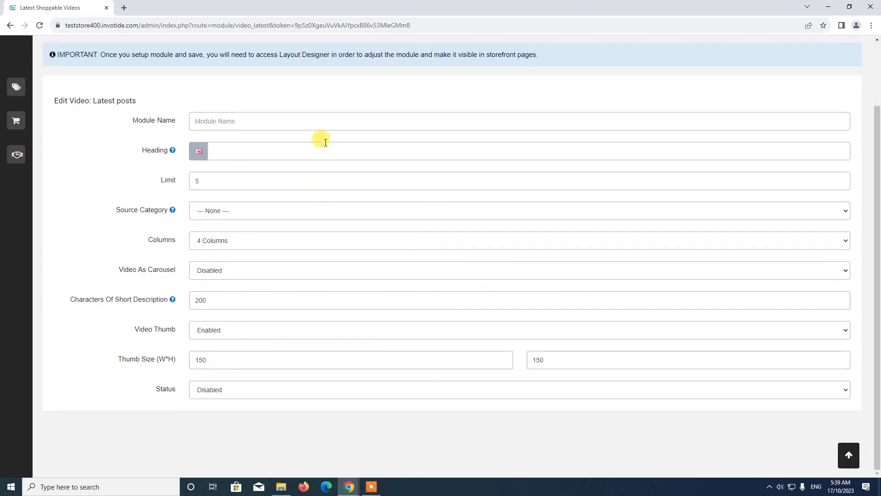
{"action": "scroll", "coordinate": [329, 293], "scroll_direction": "up", "scroll_amount": 2}
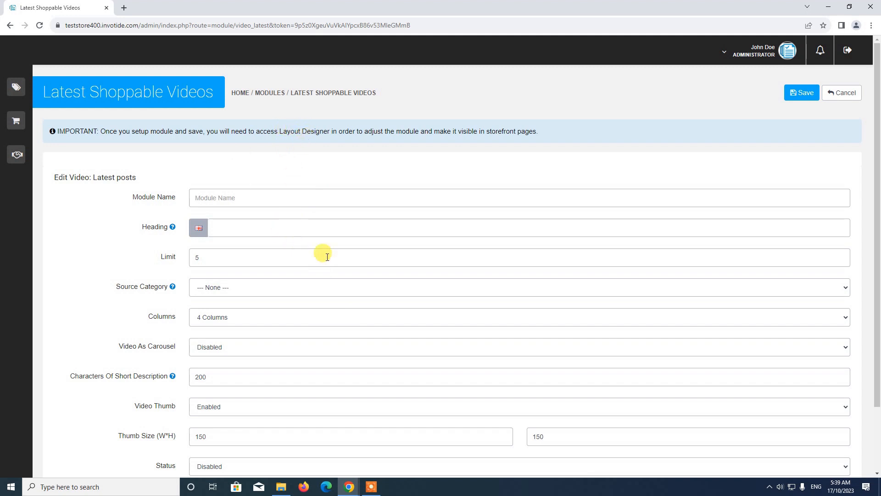
{"action": "left_click", "coordinate": [235, 190]}
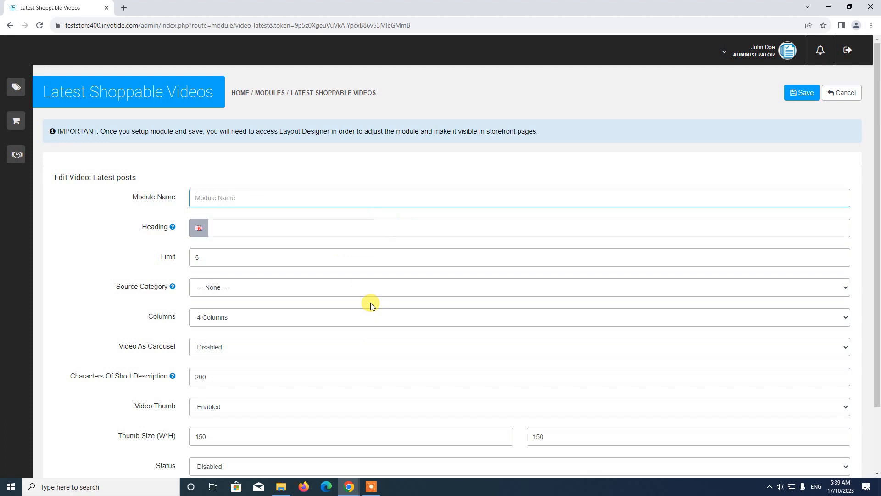
{"action": "type", "text": "Home Page"}
{"action": "left_click", "coordinate": [289, 222]}
{"action": "type", "text": "L"}
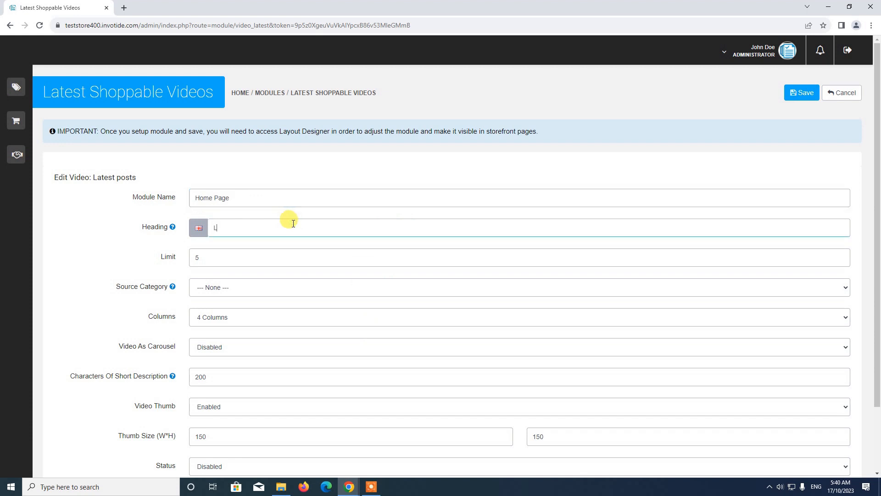
{"action": "type", "text": "atest Video"}
Review the module's limit, the available source categories and the hint for the characters of short description.
{"action": "scroll", "coordinate": [292, 224], "scroll_direction": "down", "scroll_amount": 1}
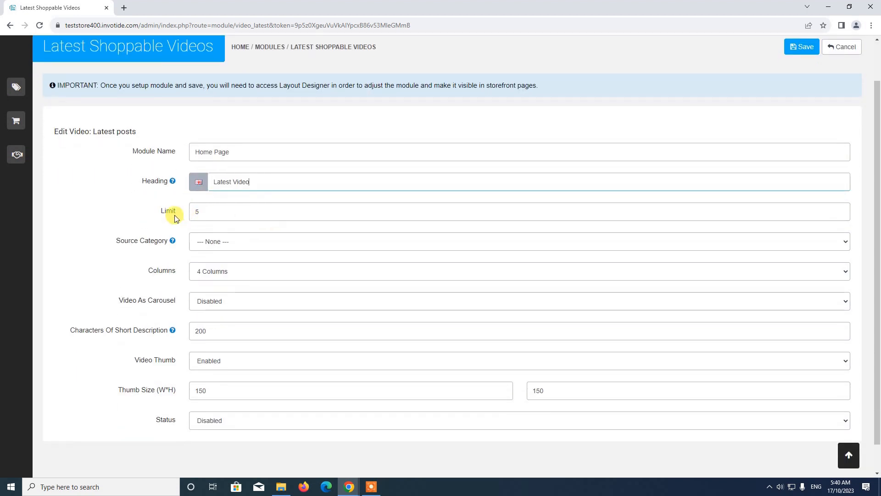
{"action": "left_click", "coordinate": [205, 211]}
{"action": "scroll", "coordinate": [183, 218], "scroll_direction": "down", "scroll_amount": 1}
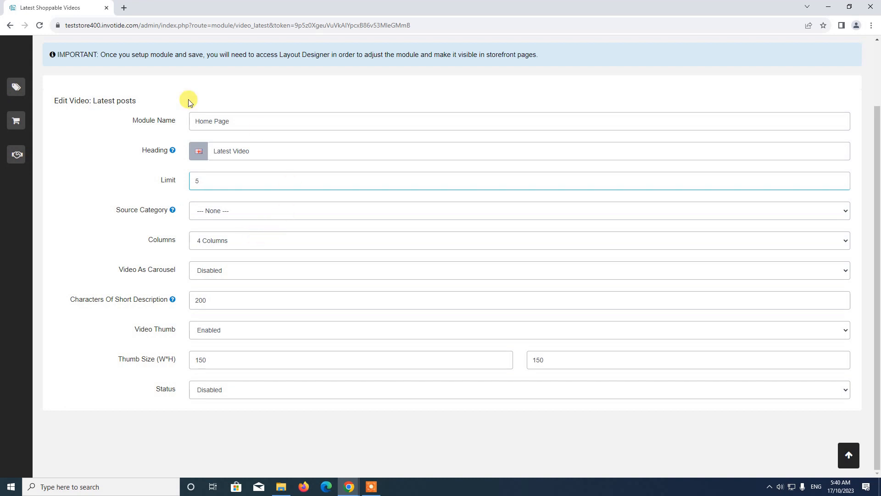
{"action": "left_click", "coordinate": [214, 212]}
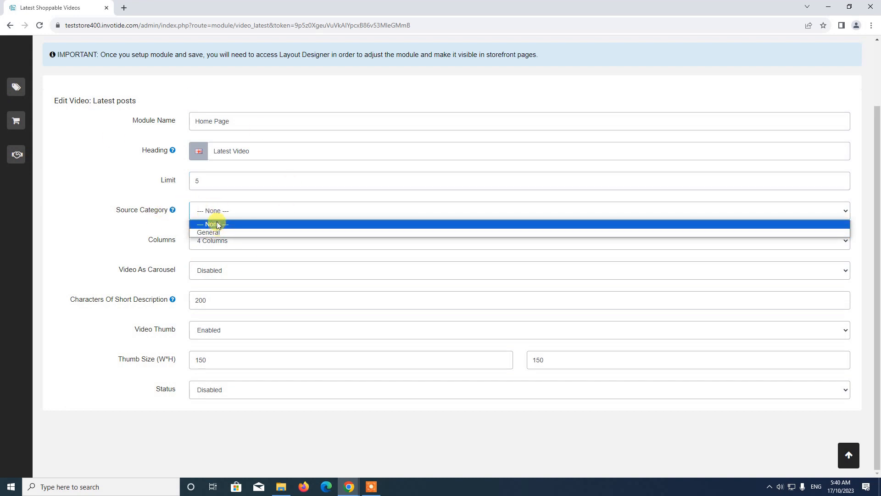
{"action": "left_click", "coordinate": [186, 206]}
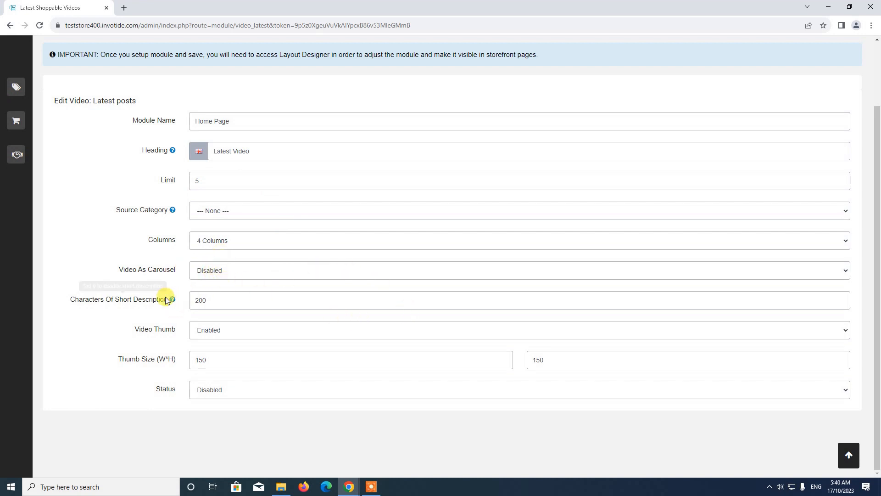
{"action": "mouse_move", "coordinate": [167, 299]}
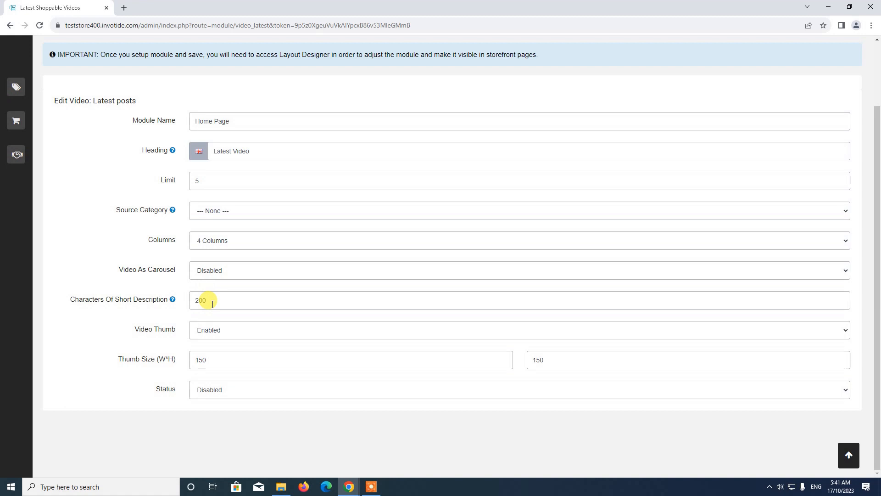
{"action": "scroll", "coordinate": [147, 86], "scroll_direction": "up", "scroll_amount": 2}
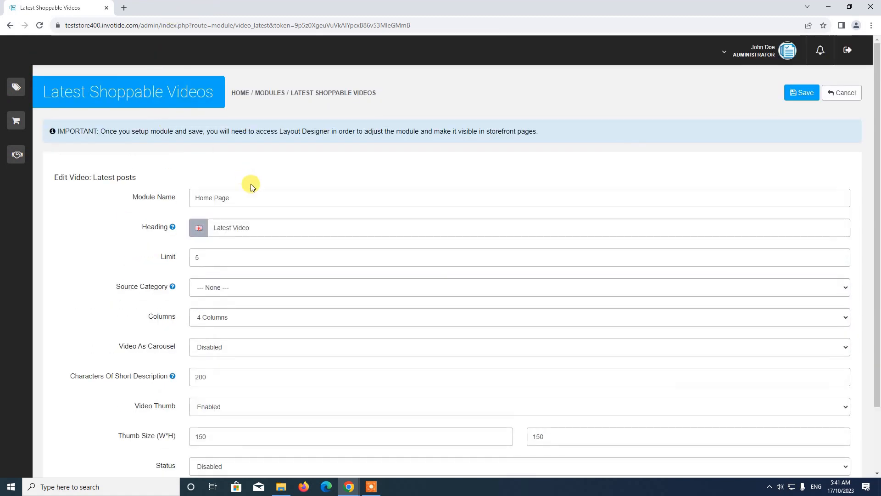
{"action": "scroll", "coordinate": [251, 186], "scroll_direction": "down", "scroll_amount": 1}
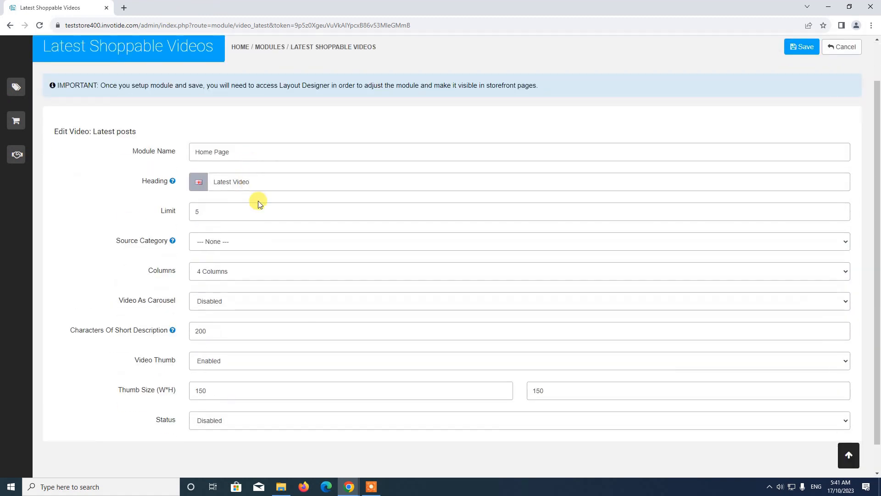
{"action": "scroll", "coordinate": [248, 229], "scroll_direction": "down", "scroll_amount": 1}
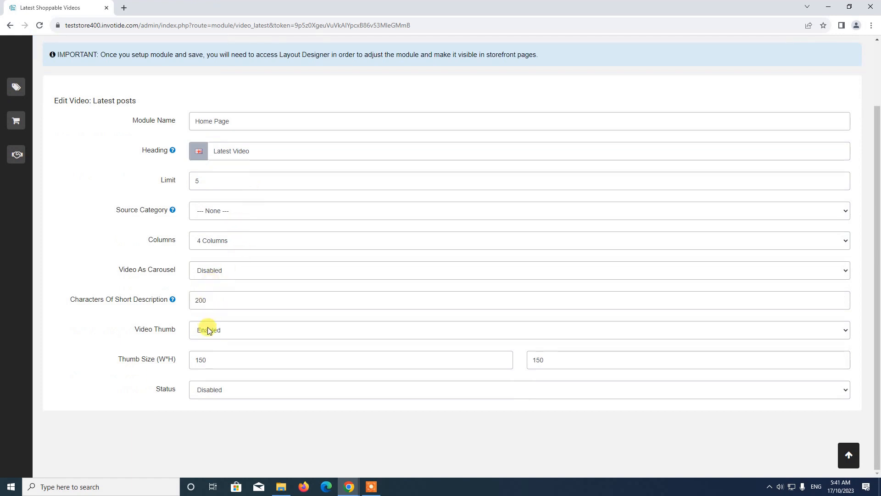
Set the module's characters of short description to 0.
{"action": "double_click", "coordinate": [206, 301]}
{"action": "key", "text": "BackSpace"}
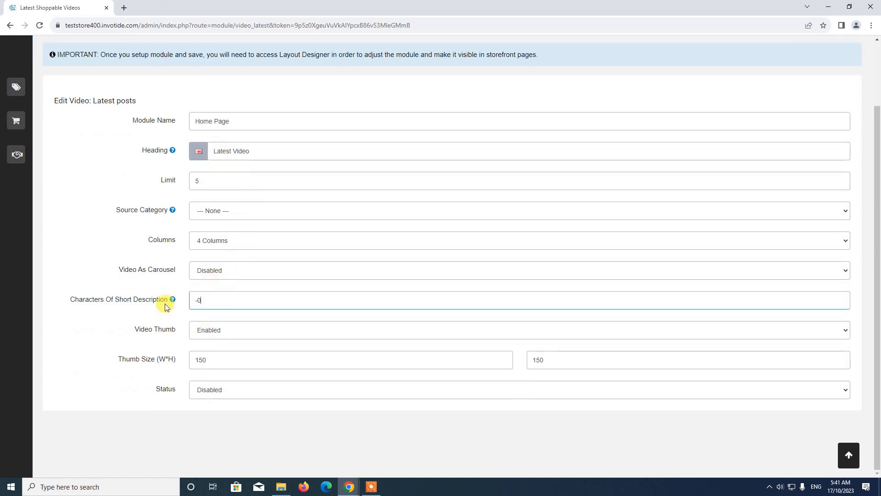
{"action": "type", "text": "0"}
{"action": "left_click_drag", "start_coordinate": [201, 298], "coordinate": [177, 298]}
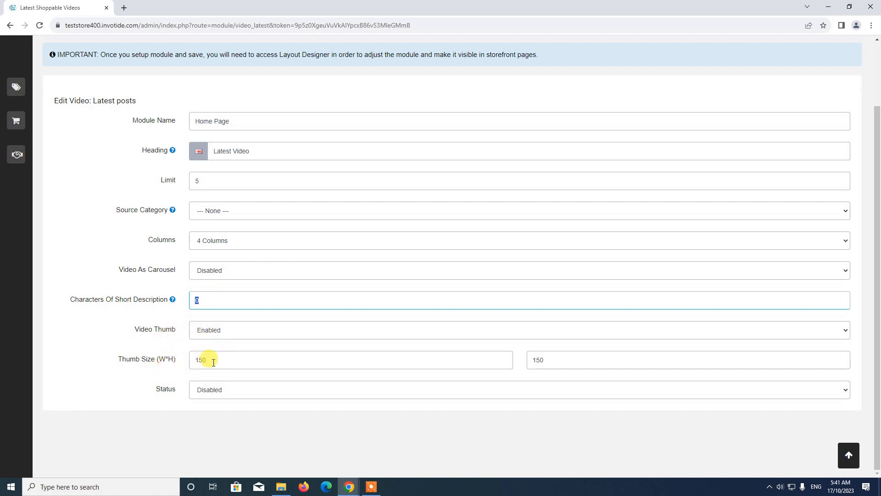
Set the video thumb size to 200 wide by 200 high.
{"action": "left_click_drag", "start_coordinate": [213, 363], "coordinate": [181, 361]}
{"action": "type", "text": "200"}
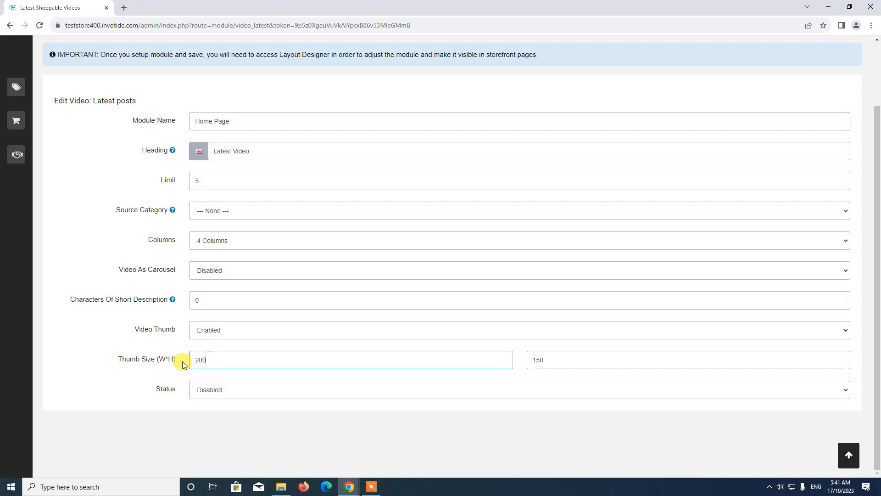
{"action": "scroll", "coordinate": [488, 374], "scroll_direction": "up", "scroll_amount": 1}
{"action": "double_click", "coordinate": [592, 365]}
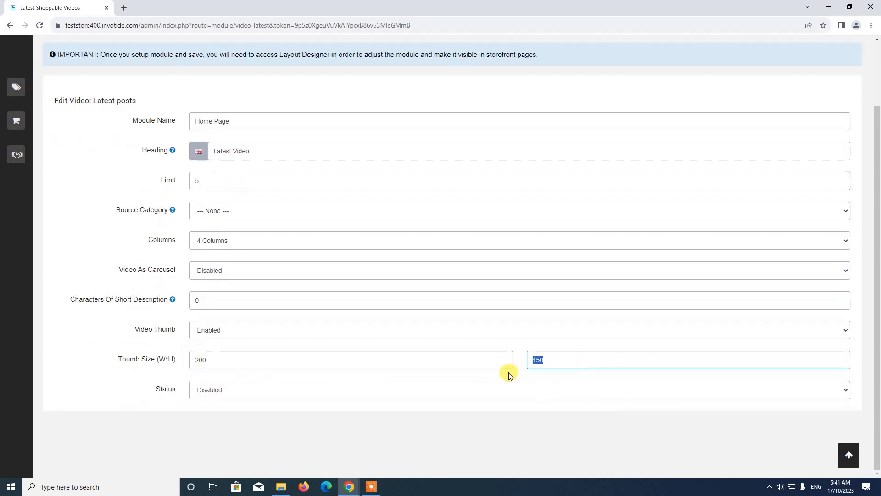
{"action": "type", "text": "200"}
Set the module's status to Enabled and save the Latest Shoppable Videos module.
{"action": "left_click", "coordinate": [201, 389]}
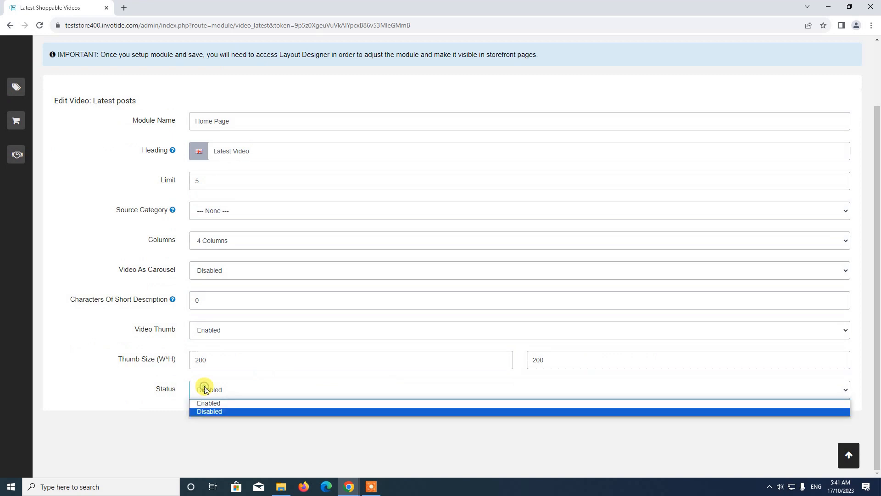
{"action": "left_click", "coordinate": [206, 402]}
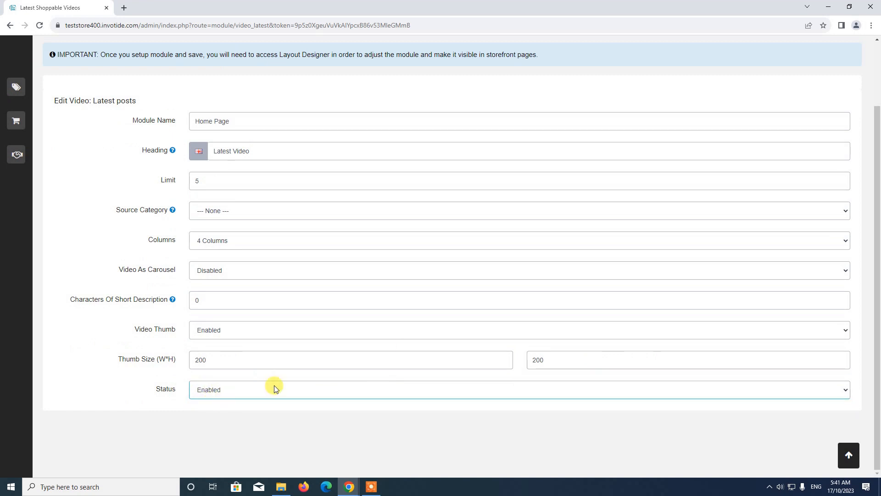
{"action": "scroll", "coordinate": [558, 352], "scroll_direction": "up", "scroll_amount": 2}
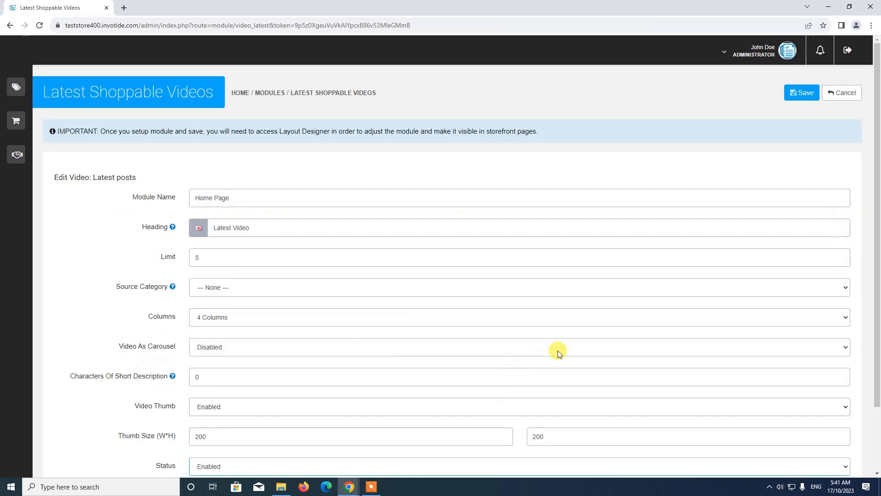
{"action": "left_click", "coordinate": [801, 93]}
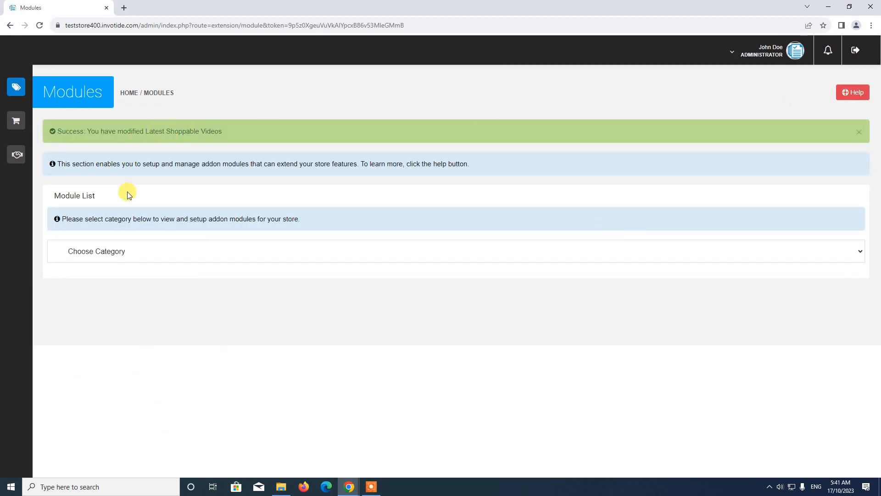
Search the Store Design category of the module list for "latest shoppable video".
{"action": "left_click", "coordinate": [144, 250]}
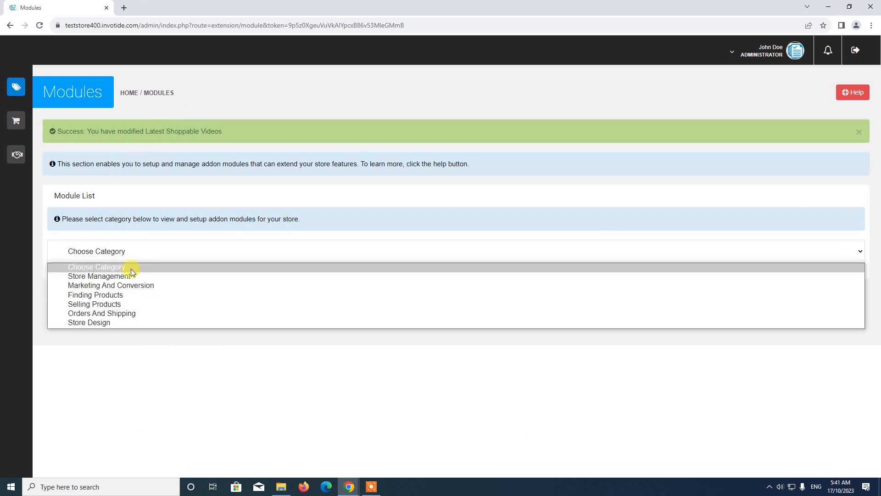
{"action": "left_click", "coordinate": [123, 322]}
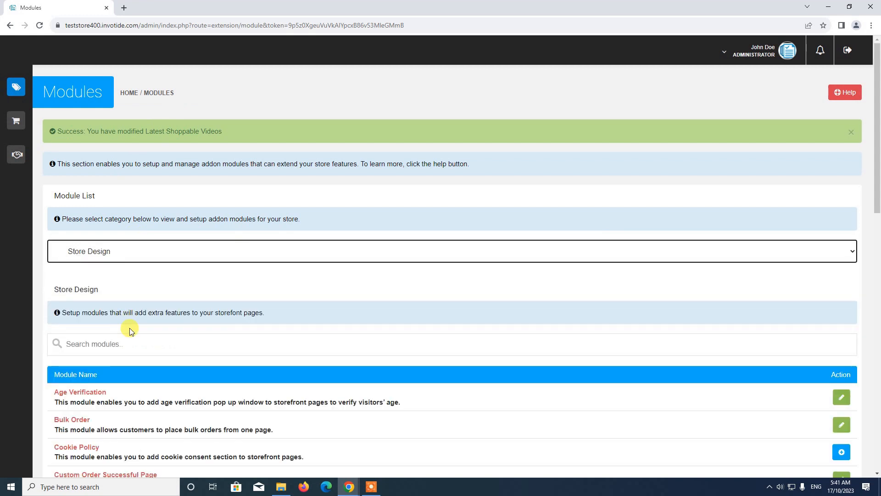
{"action": "scroll", "coordinate": [170, 325], "scroll_direction": "down", "scroll_amount": 1}
{"action": "left_click", "coordinate": [154, 293]}
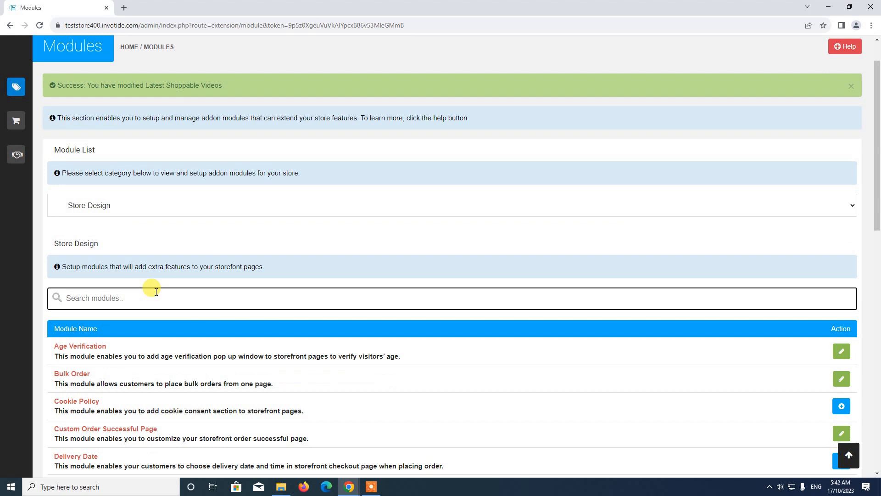
{"action": "type", "text": "latest"}
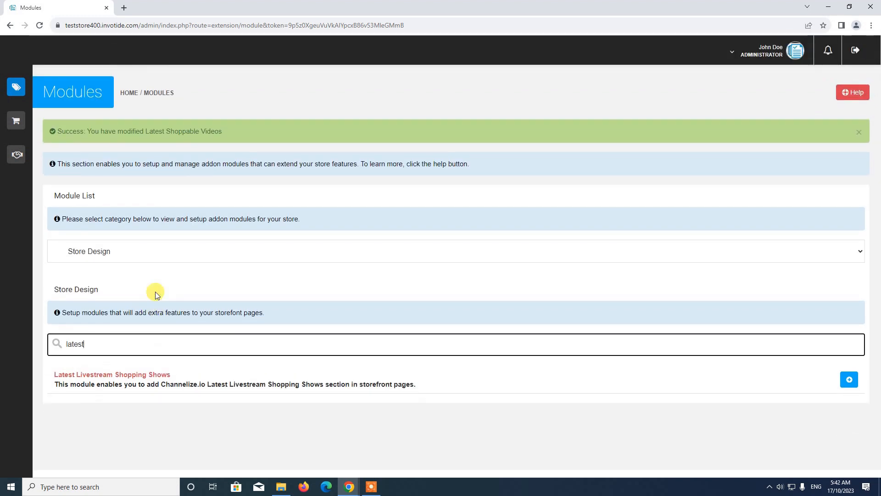
{"action": "type", "text": " shopp"}
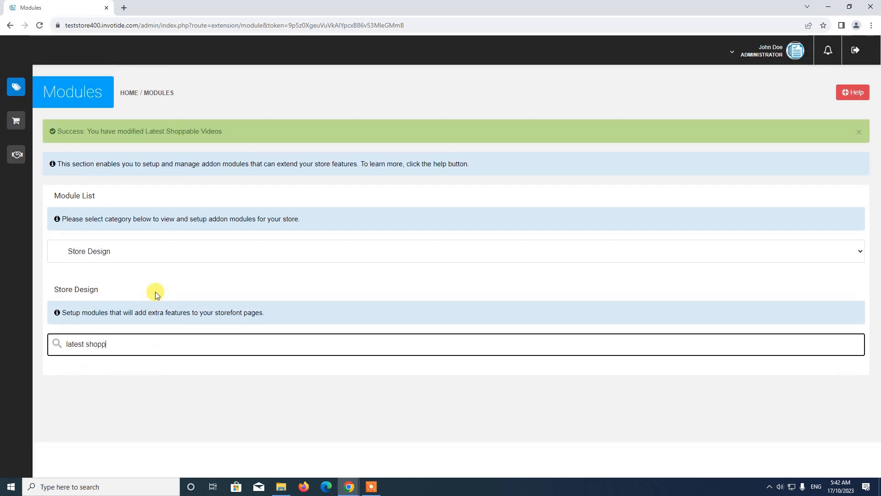
{"action": "type", "text": "able video"}
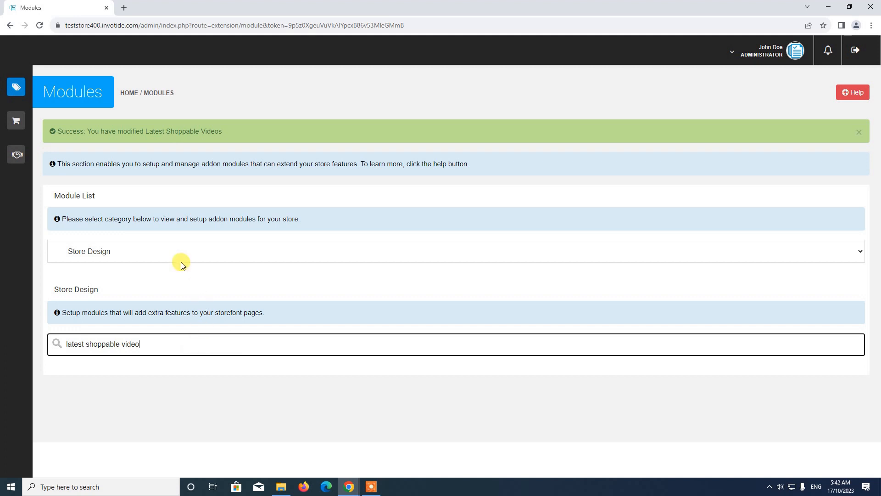
Open the store theme settings for the default store, Your Store.
{"action": "mouse_move", "coordinate": [18, 87]}
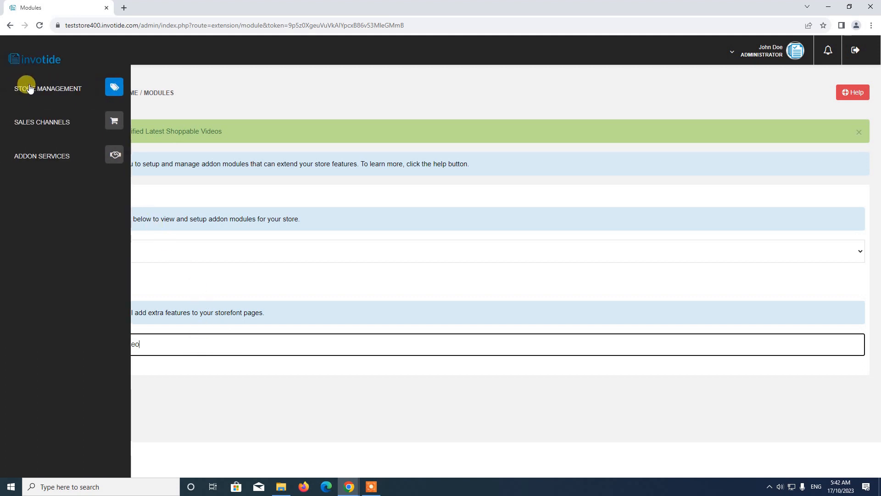
{"action": "left_click", "coordinate": [55, 87]}
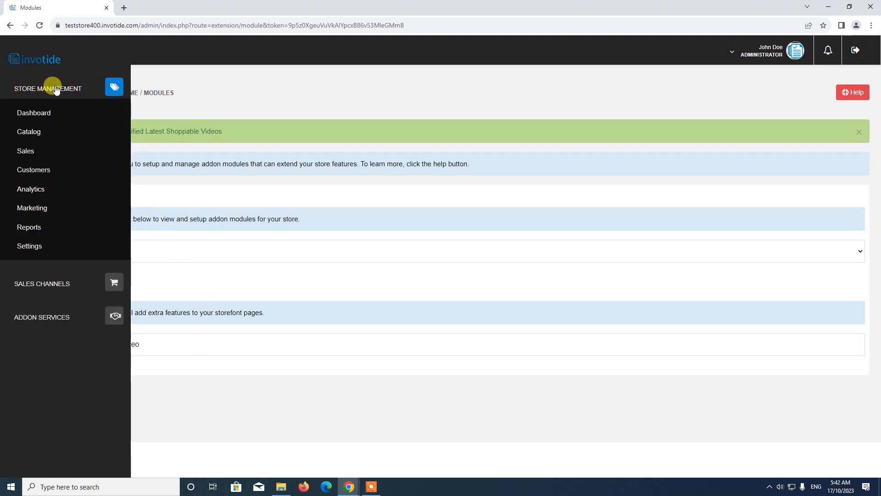
{"action": "left_click", "coordinate": [40, 251]}
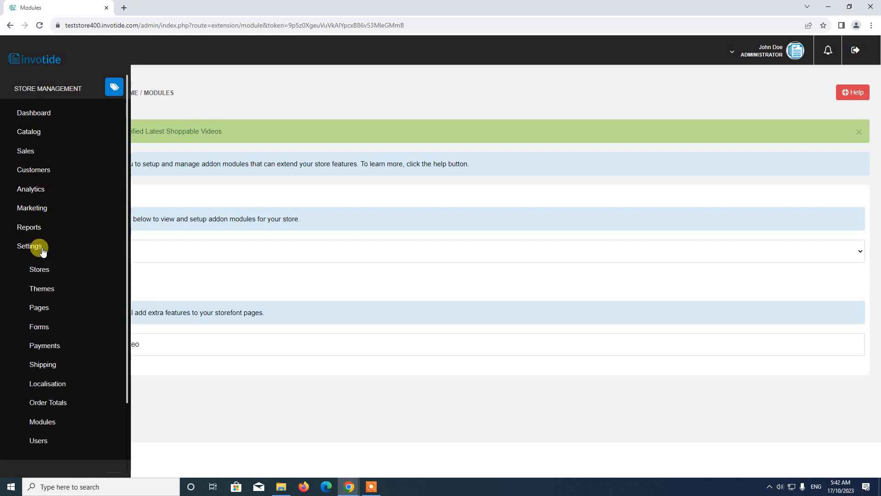
{"action": "left_click", "coordinate": [48, 292]}
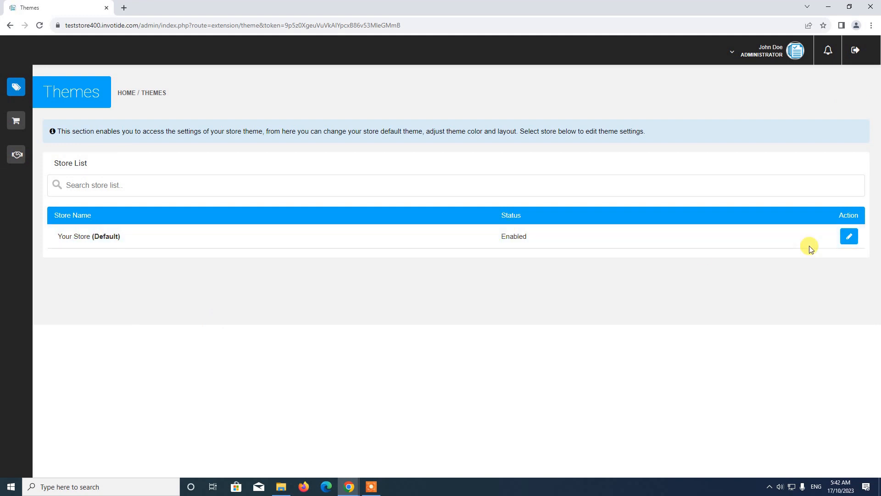
{"action": "left_click", "coordinate": [850, 236]}
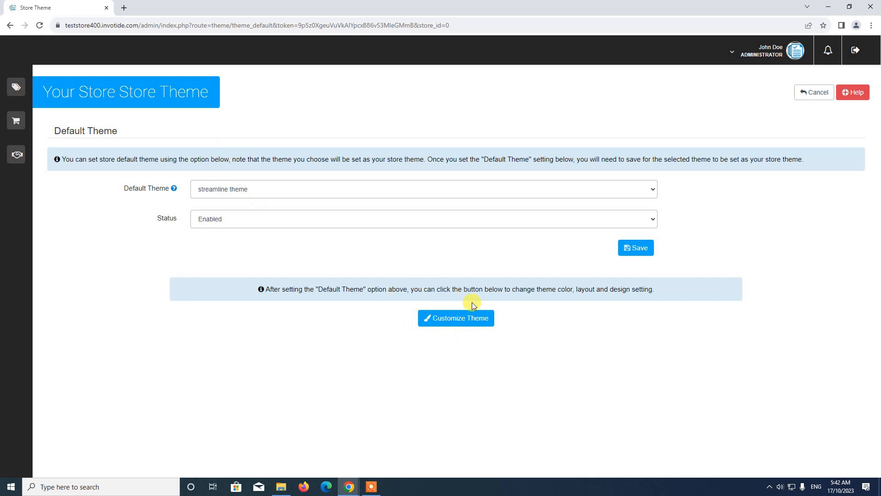
Start customizing the store's theme and open its Layout Designer.
{"action": "left_click", "coordinate": [455, 320]}
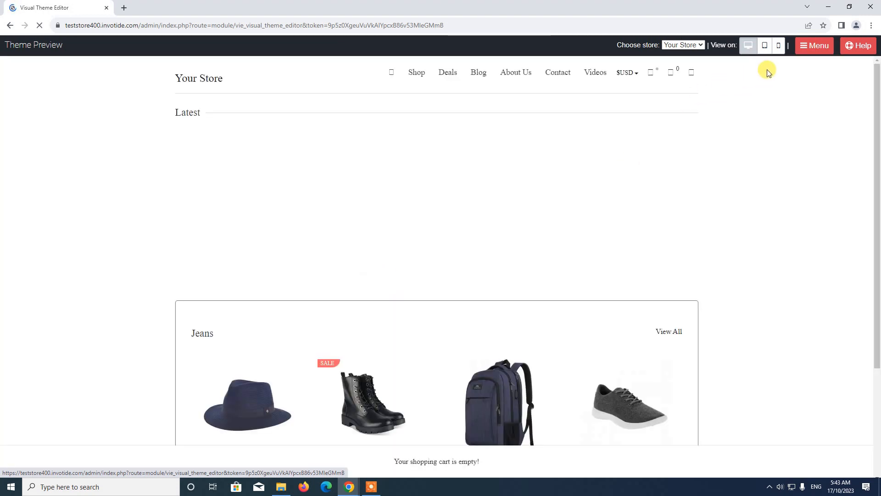
{"action": "left_click", "coordinate": [813, 46]}
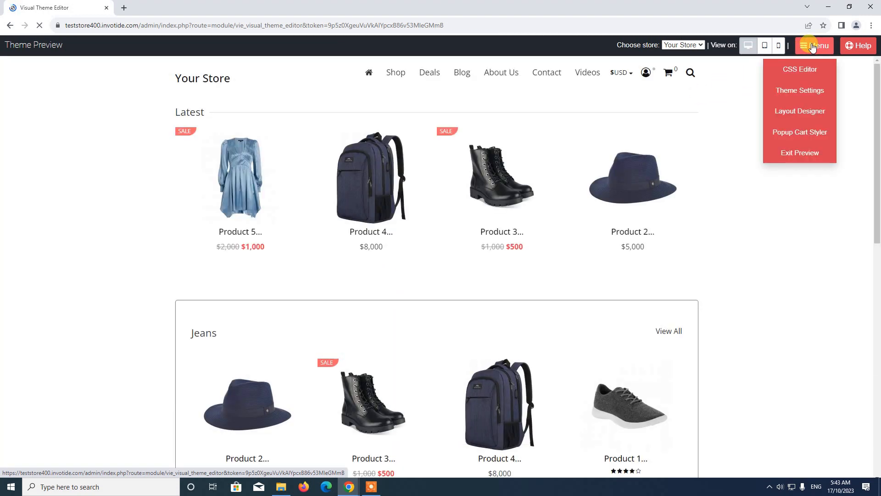
{"action": "left_click", "coordinate": [799, 112]}
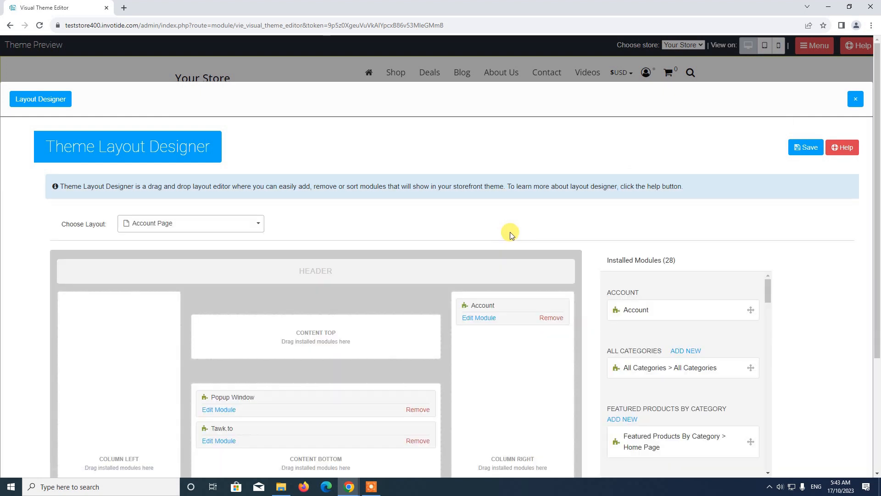
Choose the Home Page layout in the Theme Layout Designer.
{"action": "scroll", "coordinate": [511, 232], "scroll_direction": "down", "scroll_amount": 3}
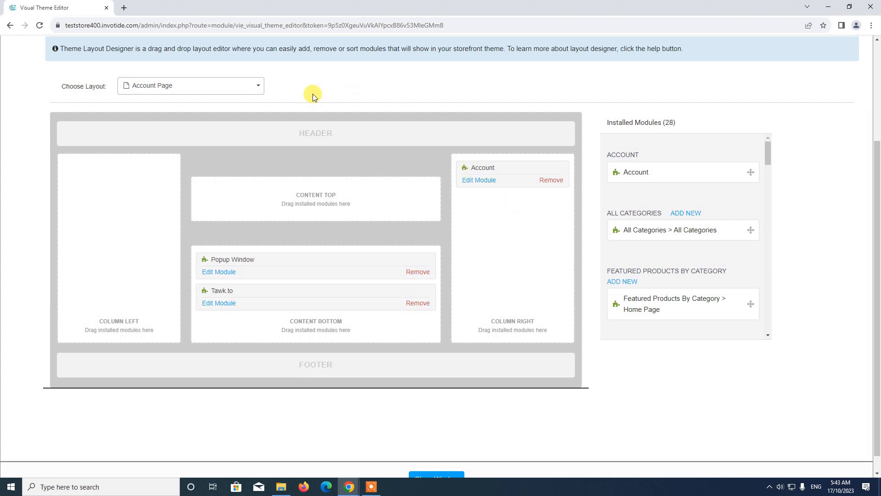
{"action": "left_click", "coordinate": [242, 89]}
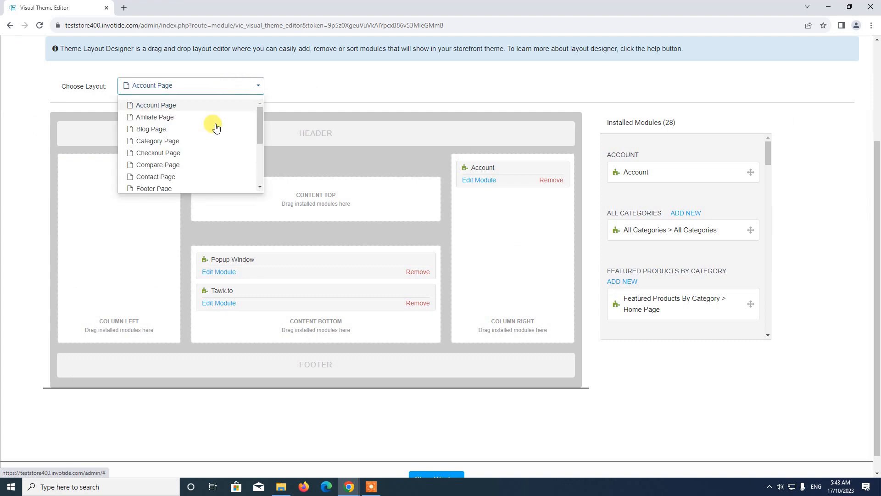
{"action": "scroll", "coordinate": [213, 131], "scroll_direction": "down", "scroll_amount": 3}
{"action": "scroll", "coordinate": [211, 142], "scroll_direction": "down", "scroll_amount": 1}
{"action": "scroll", "coordinate": [207, 141], "scroll_direction": "up", "scroll_amount": 3}
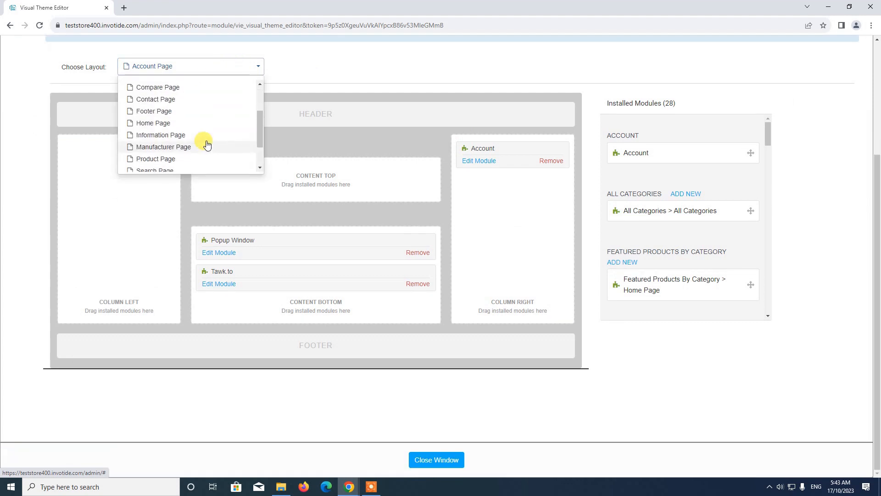
{"action": "left_click", "coordinate": [237, 128]}
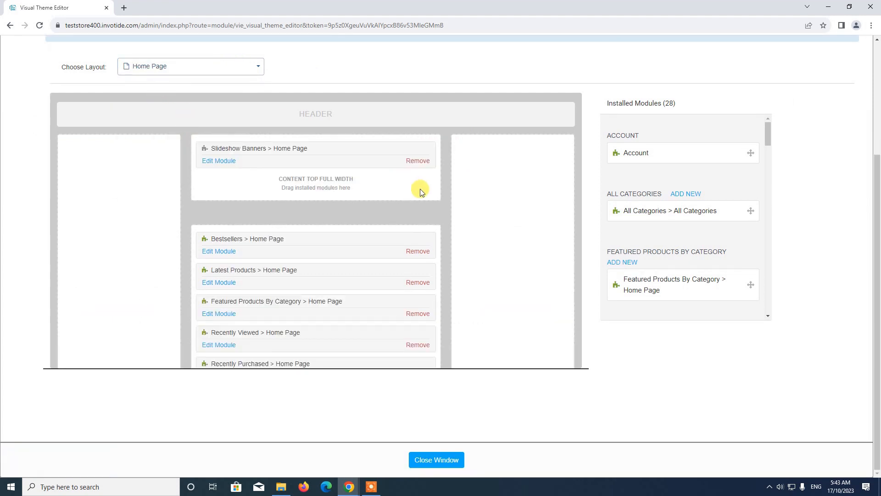
Add the installed Latest Shoppable Videos > Home Page module to the Content Top area of the Home Page layout.
{"action": "scroll", "coordinate": [309, 274], "scroll_direction": "down", "scroll_amount": 2}
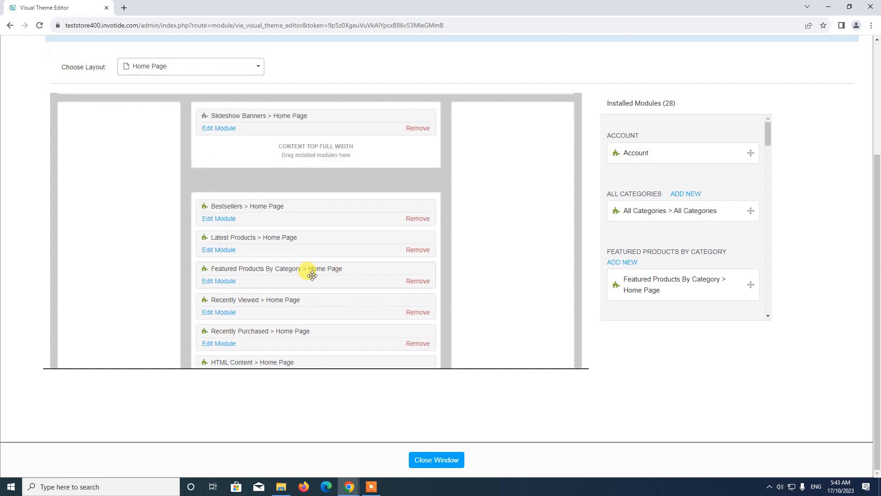
{"action": "scroll", "coordinate": [309, 271], "scroll_direction": "down", "scroll_amount": 4}
{"action": "scroll", "coordinate": [305, 270], "scroll_direction": "up", "scroll_amount": 5}
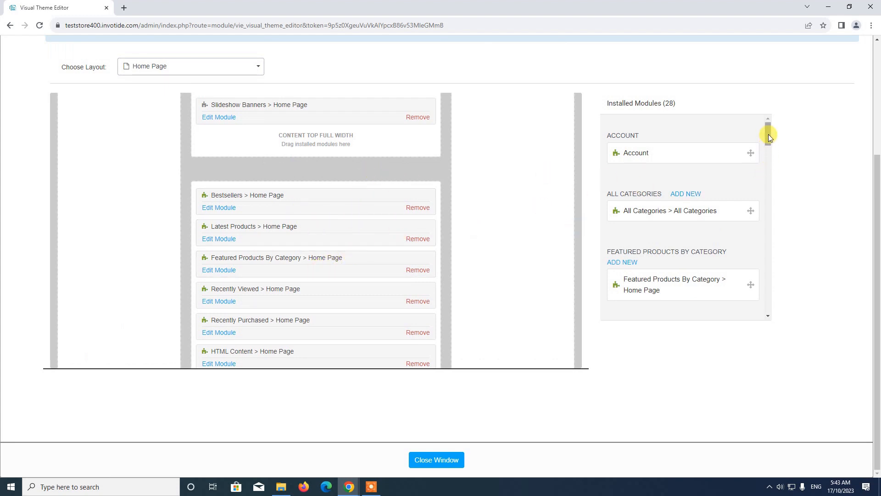
{"action": "left_click_drag", "start_coordinate": [770, 137], "coordinate": [779, 293]}
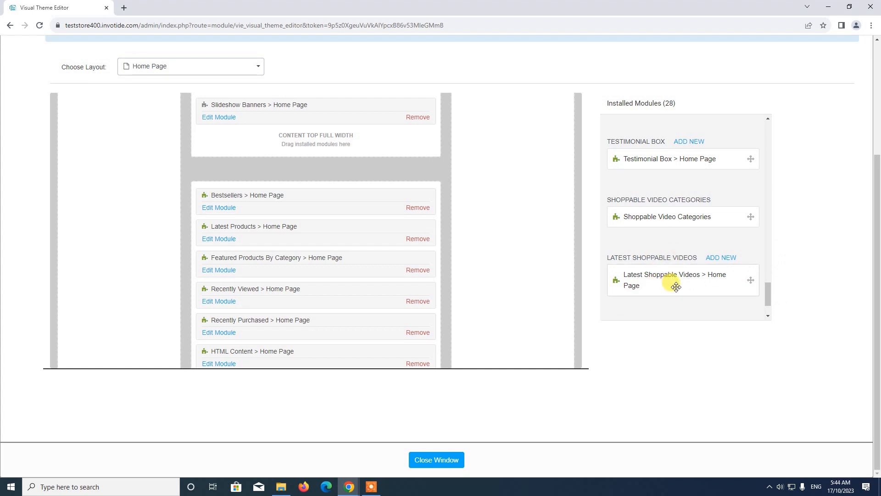
{"action": "left_click_drag", "start_coordinate": [676, 286], "coordinate": [291, 246]}
Move the Latest Shoppable Videos module to the first place in the Content Top area, above Bestsellers.
{"action": "scroll", "coordinate": [293, 246], "scroll_direction": "down", "scroll_amount": 4}
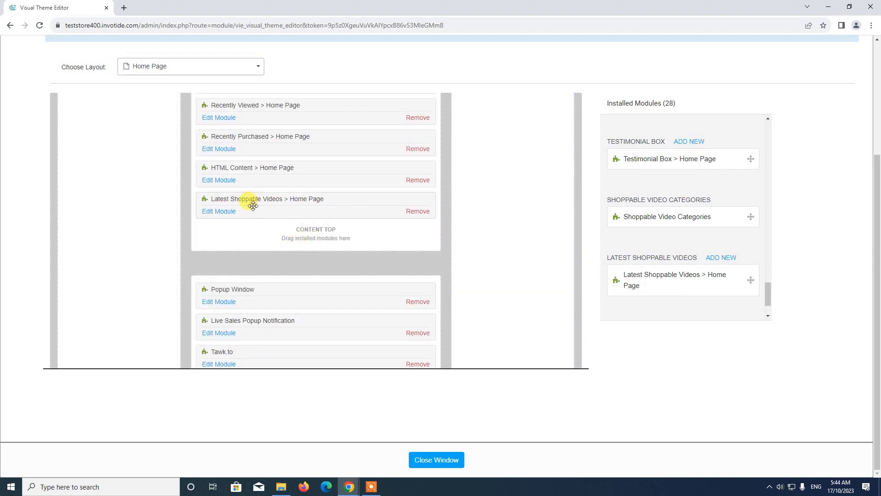
{"action": "scroll", "coordinate": [256, 250], "scroll_direction": "up", "scroll_amount": 1}
{"action": "left_click_drag", "start_coordinate": [256, 249], "coordinate": [268, 284]}
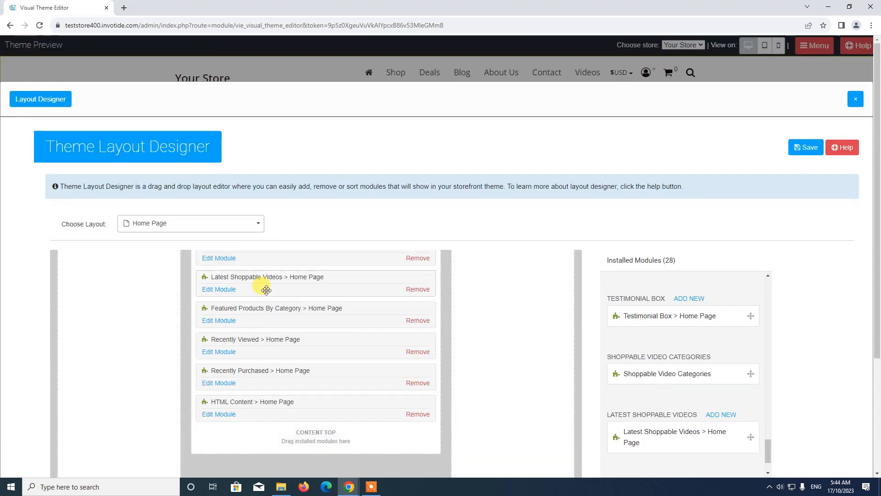
{"action": "scroll", "coordinate": [269, 294], "scroll_direction": "up", "scroll_amount": 2}
{"action": "scroll", "coordinate": [597, 138], "scroll_direction": "down", "scroll_amount": 2}
{"action": "scroll", "coordinate": [216, 262], "scroll_direction": "down", "scroll_amount": 1}
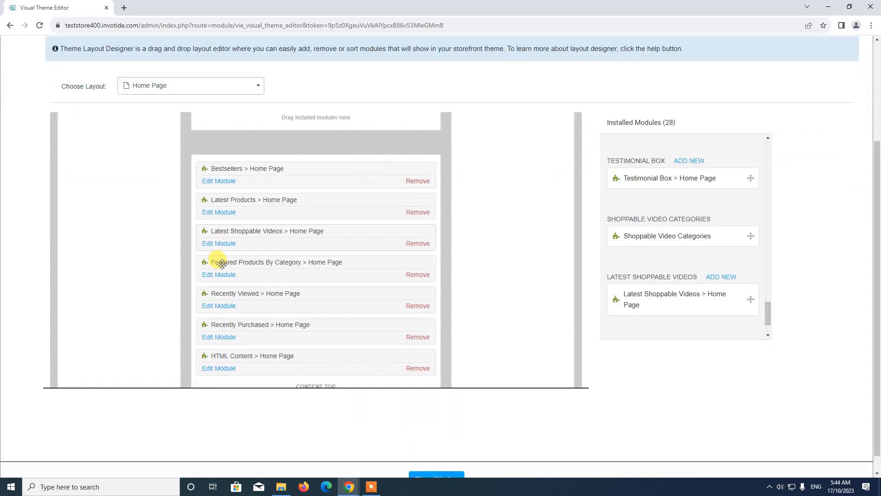
{"action": "left_click_drag", "start_coordinate": [267, 241], "coordinate": [246, 179]}
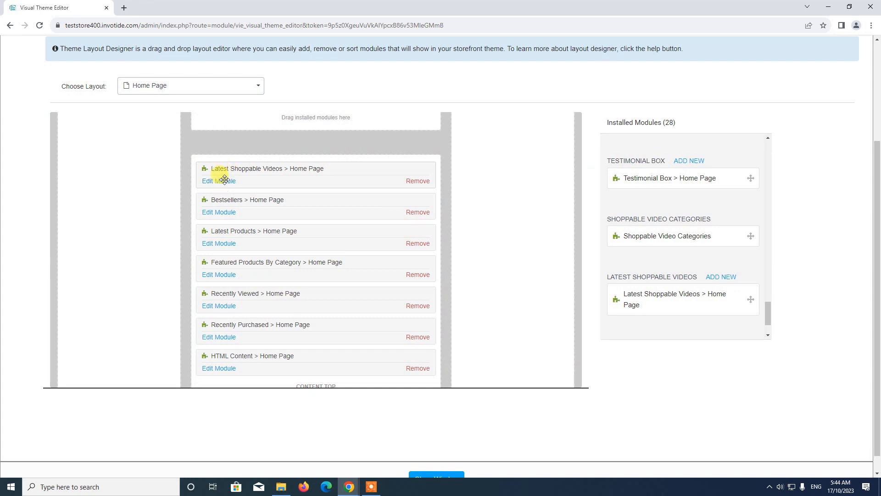
Open the placed Latest Shoppable Videos module for editing, review its settings and save it.
{"action": "left_click", "coordinate": [224, 183]}
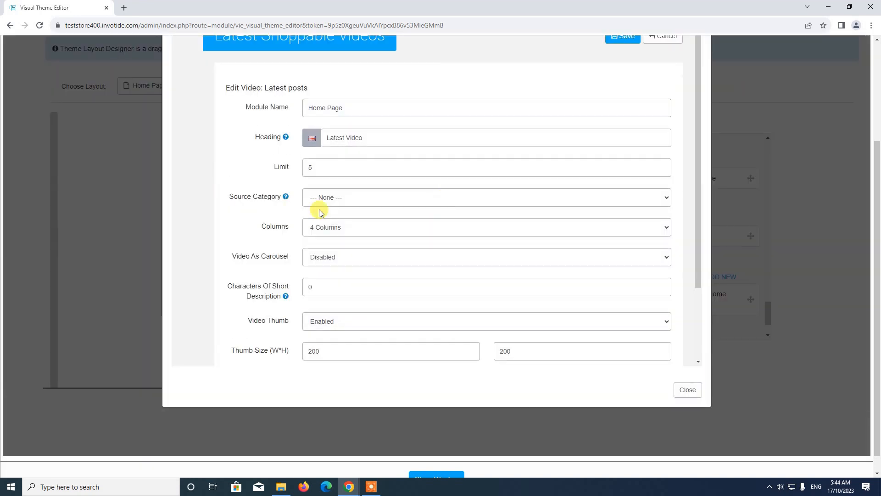
{"action": "scroll", "coordinate": [420, 192], "scroll_direction": "down", "scroll_amount": 2}
{"action": "scroll", "coordinate": [419, 203], "scroll_direction": "up", "scroll_amount": 5}
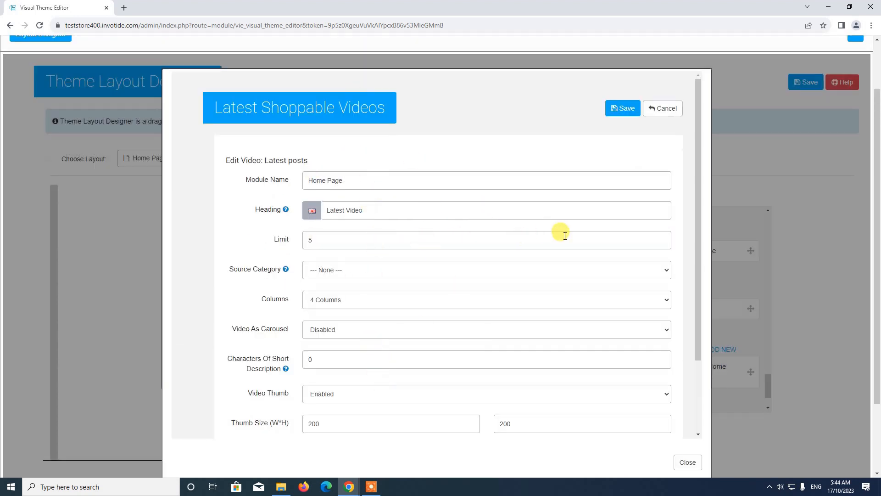
{"action": "scroll", "coordinate": [567, 229], "scroll_direction": "up", "scroll_amount": 2}
{"action": "scroll", "coordinate": [595, 247], "scroll_direction": "up", "scroll_amount": 2}
{"action": "left_click", "coordinate": [623, 173]}
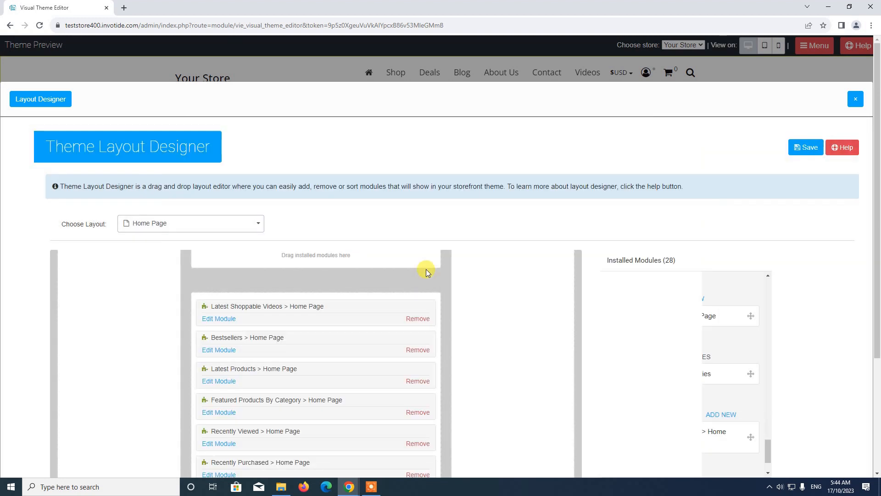
Save the Home Page layout and close the Layout Designer.
{"action": "scroll", "coordinate": [426, 269], "scroll_direction": "down", "scroll_amount": 3}
{"action": "scroll", "coordinate": [425, 270], "scroll_direction": "up", "scroll_amount": 2}
{"action": "scroll", "coordinate": [338, 299], "scroll_direction": "up", "scroll_amount": 1}
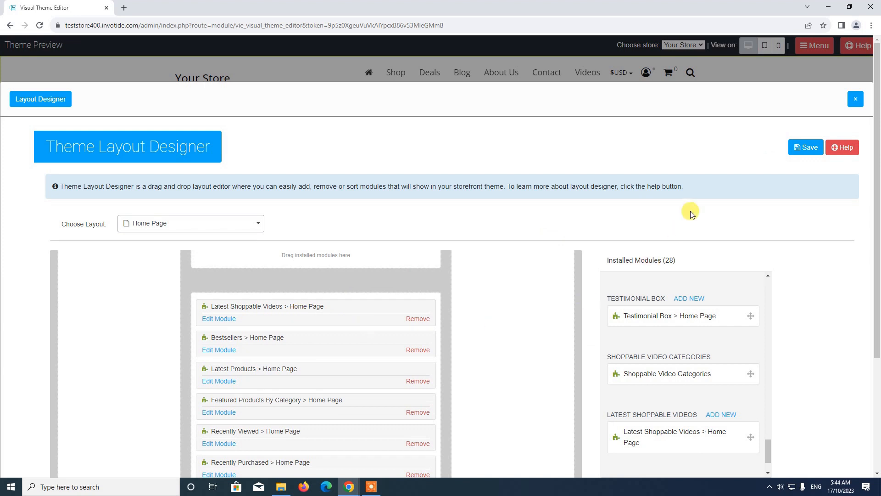
{"action": "left_click", "coordinate": [805, 153]}
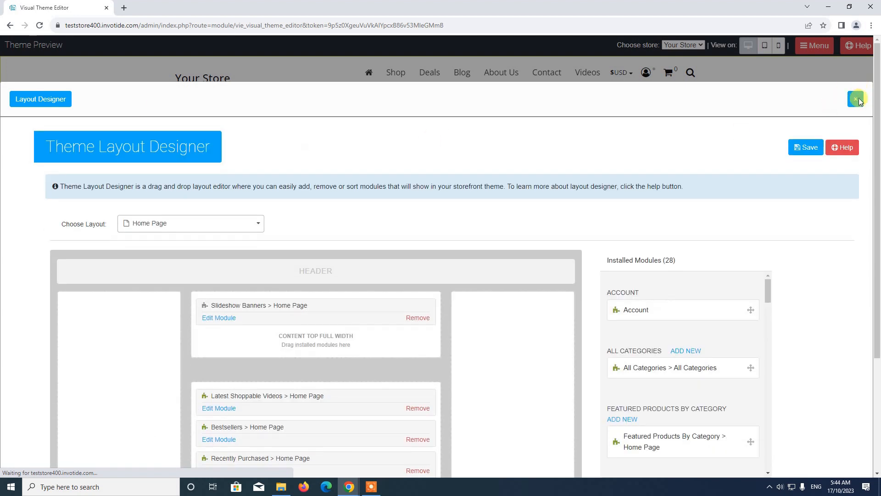
{"action": "left_click", "coordinate": [856, 99]}
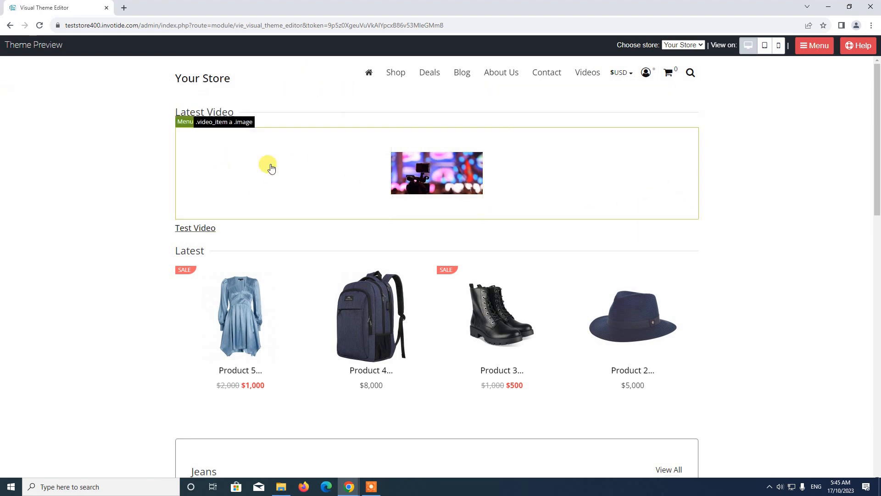
Open the Test Video page from the Latest Video section of the home page preview and examine it.
{"action": "left_click", "coordinate": [440, 171]}
{"action": "left_click", "coordinate": [228, 63]}
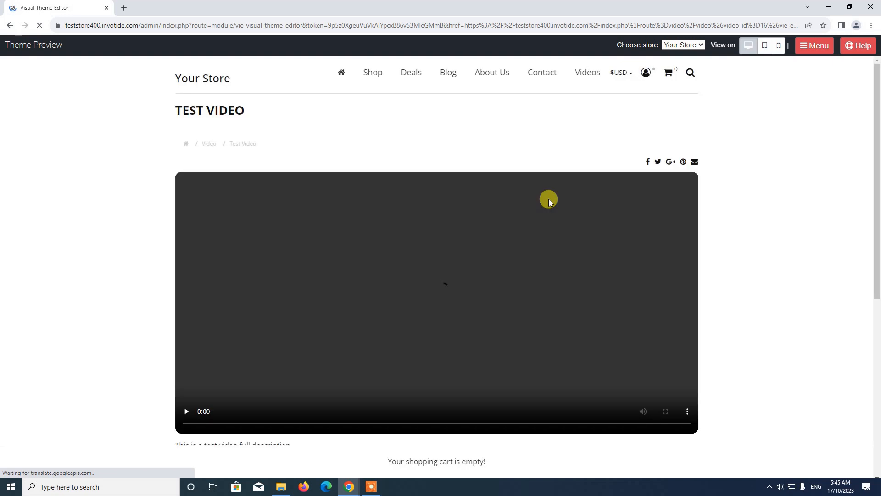
{"action": "scroll", "coordinate": [549, 200], "scroll_direction": "down", "scroll_amount": 2}
{"action": "scroll", "coordinate": [478, 324], "scroll_direction": "up", "scroll_amount": 2}
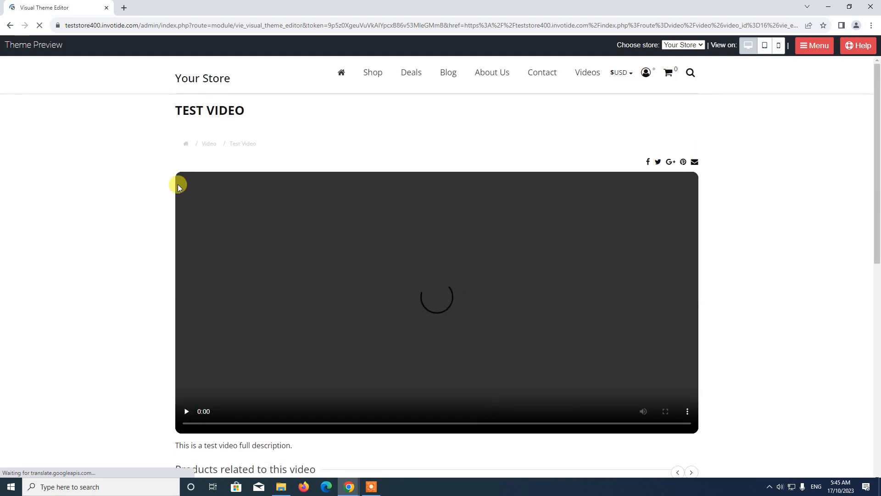
{"action": "scroll", "coordinate": [79, 293], "scroll_direction": "down", "scroll_amount": 2}
{"action": "scroll", "coordinate": [84, 291], "scroll_direction": "up", "scroll_amount": 2}
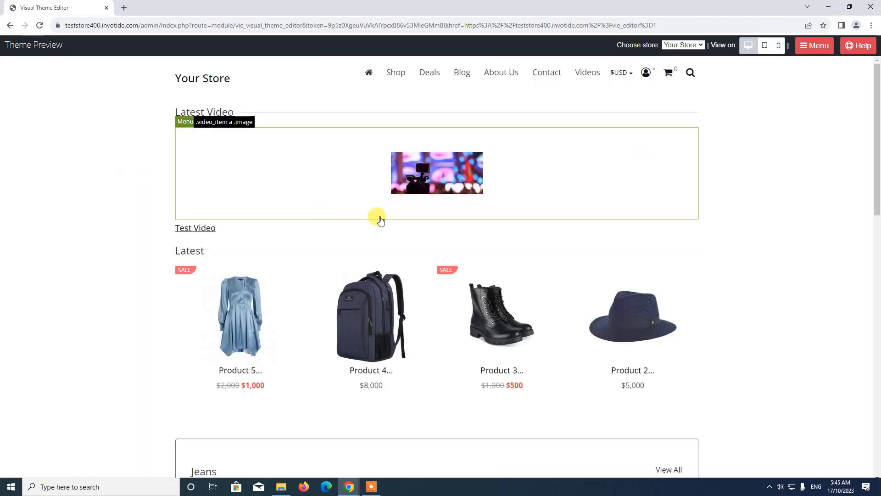
Exit the theme preview, set Your Store's default theme to Expression Theme and save it.
{"action": "left_click", "coordinate": [820, 48]}
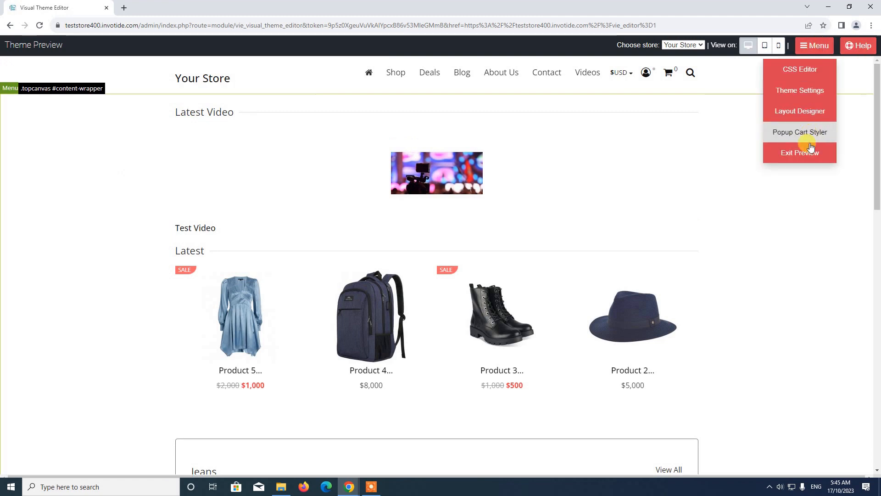
{"action": "left_click", "coordinate": [806, 153]}
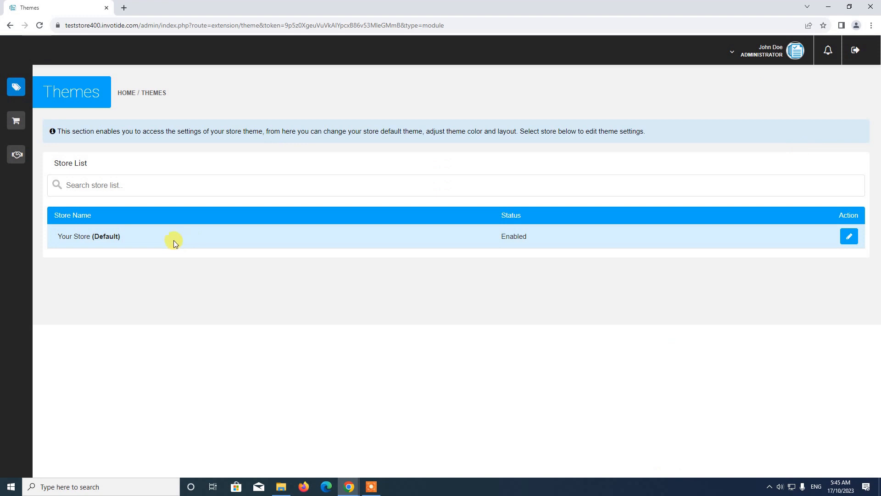
{"action": "left_click", "coordinate": [849, 236]}
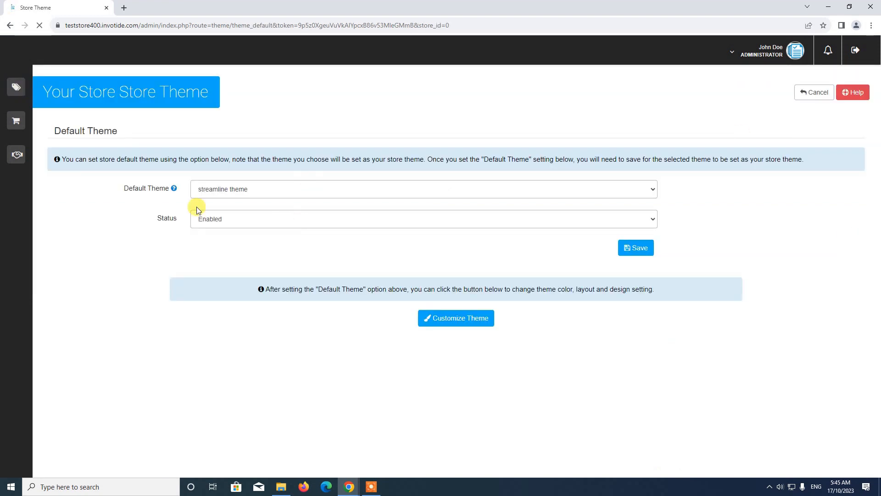
{"action": "left_click", "coordinate": [208, 193]}
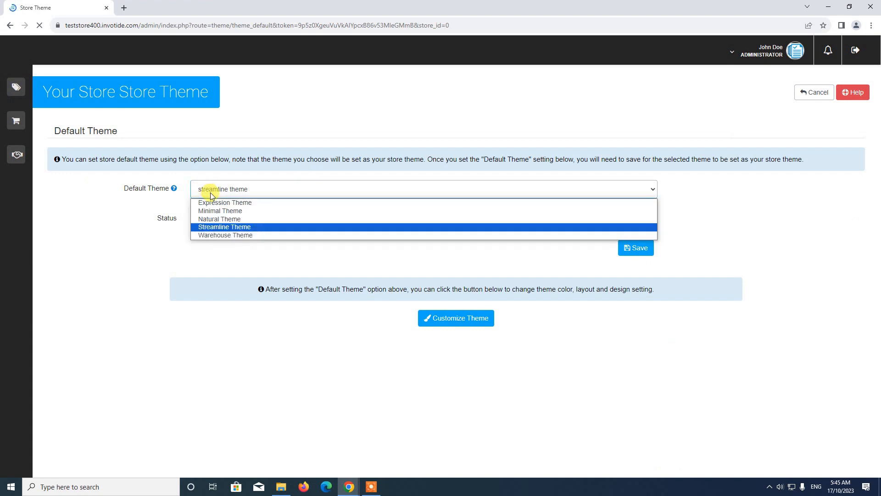
{"action": "left_click", "coordinate": [205, 202]}
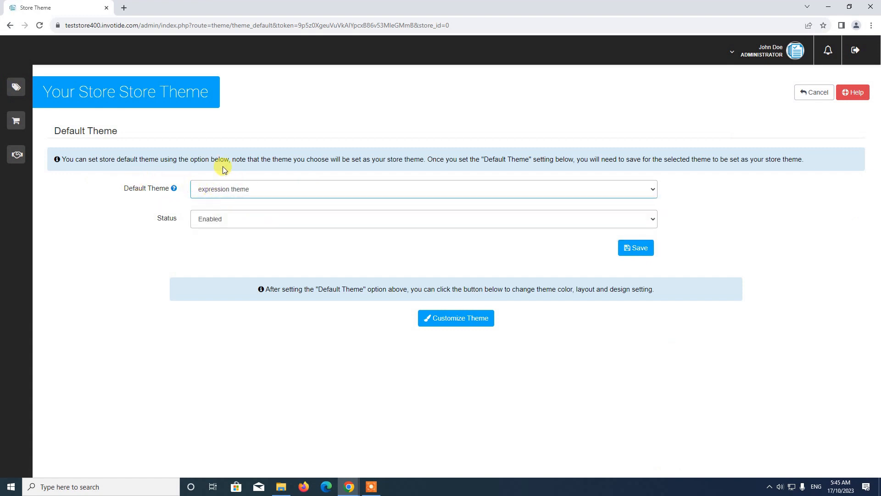
{"action": "left_click", "coordinate": [627, 252]}
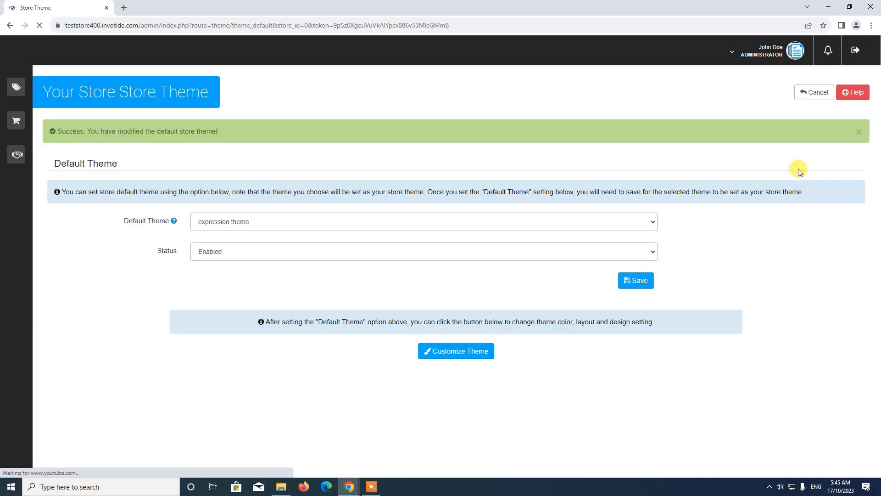
View the Latest Video section on the live Your Store home page, then return to the store theme settings.
{"action": "left_click", "coordinate": [753, 53]}
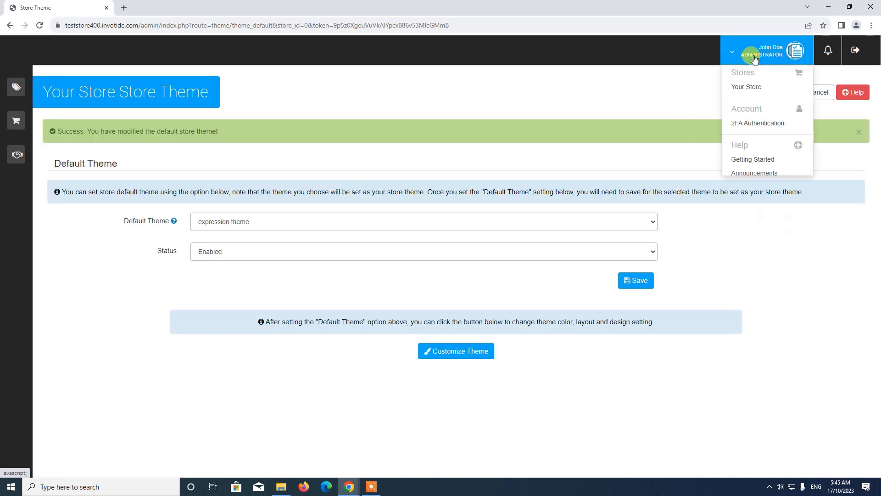
{"action": "left_click", "coordinate": [756, 89]}
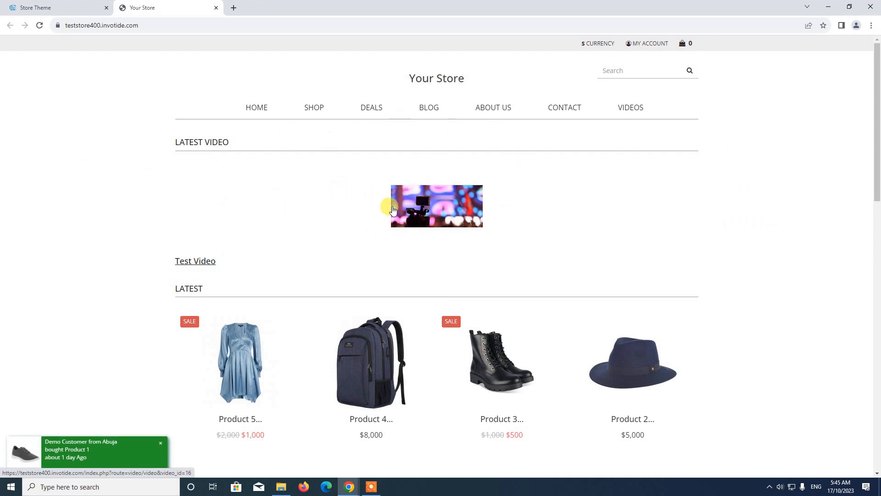
{"action": "left_click", "coordinate": [32, 7]}
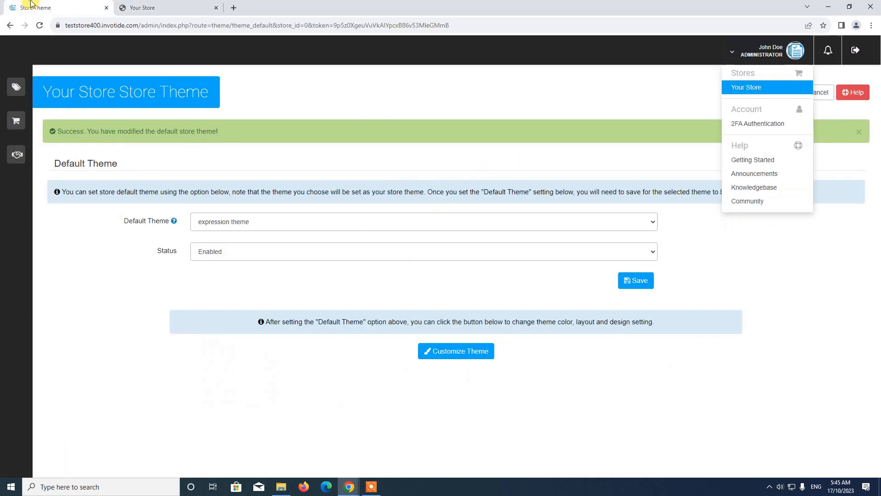
Open the Layout Designer from the theme customizer and open the Home Page's Latest Shoppable Videos module for editing.
{"action": "left_click", "coordinate": [441, 351]}
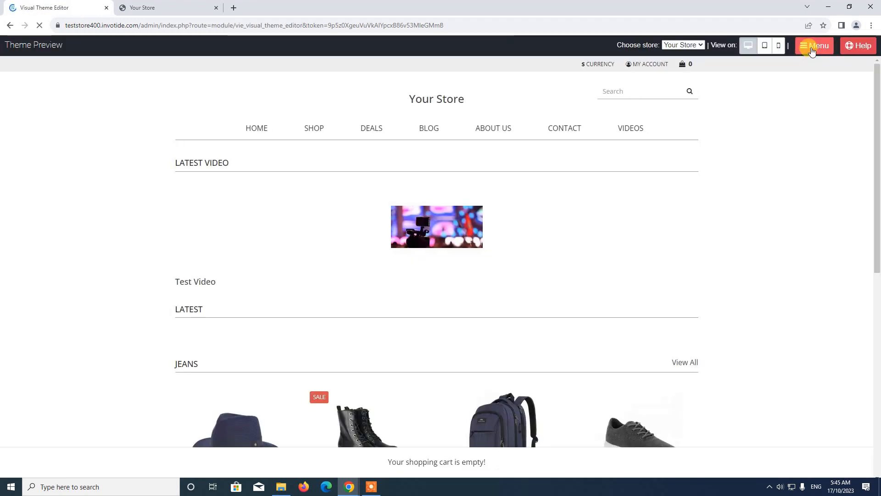
{"action": "left_click", "coordinate": [812, 48]}
{"action": "left_click", "coordinate": [812, 110]}
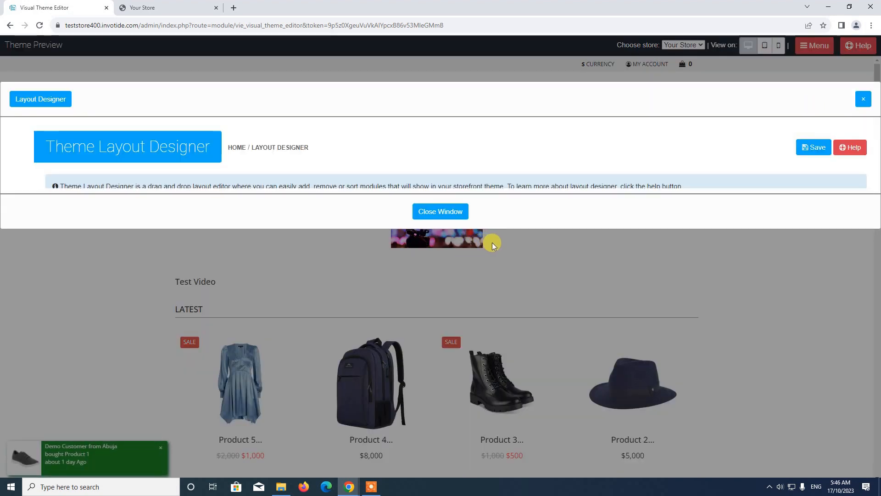
{"action": "scroll", "coordinate": [497, 244], "scroll_direction": "down", "scroll_amount": 3}
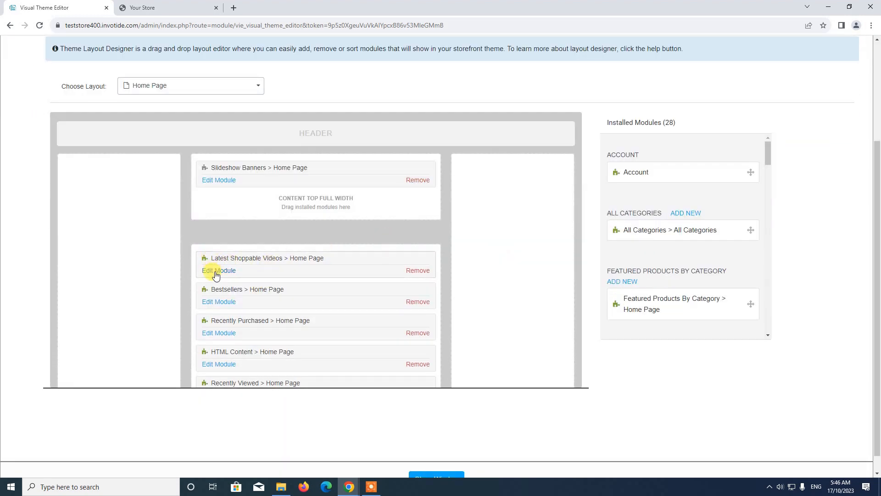
{"action": "left_click", "coordinate": [216, 271]}
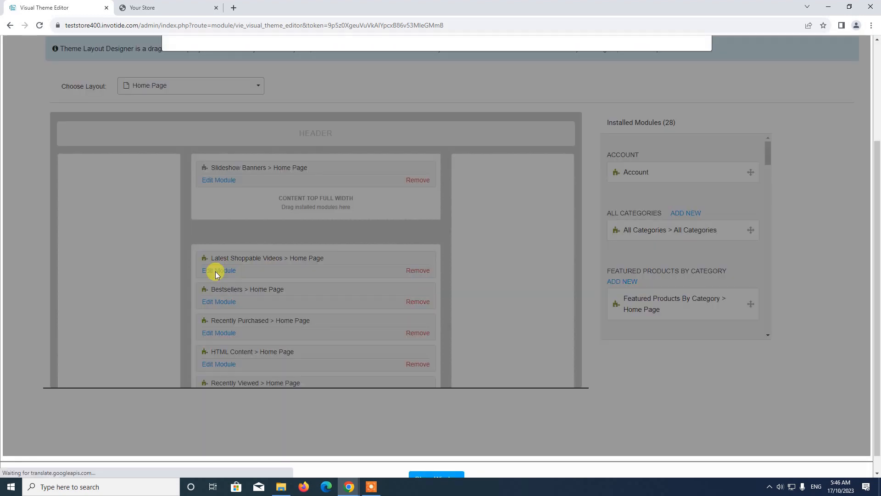
{"action": "scroll", "coordinate": [414, 285], "scroll_direction": "down", "scroll_amount": 2}
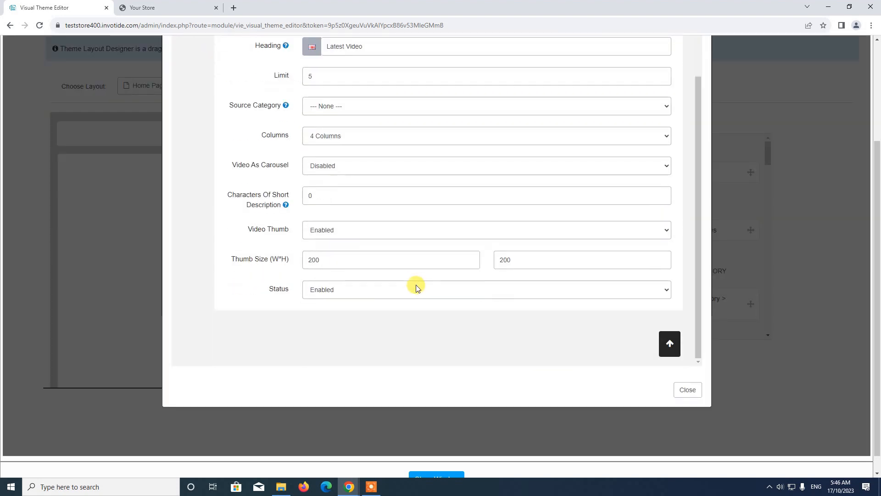
{"action": "scroll", "coordinate": [417, 288], "scroll_direction": "up", "scroll_amount": 1}
{"action": "scroll", "coordinate": [416, 287], "scroll_direction": "up", "scroll_amount": 1}
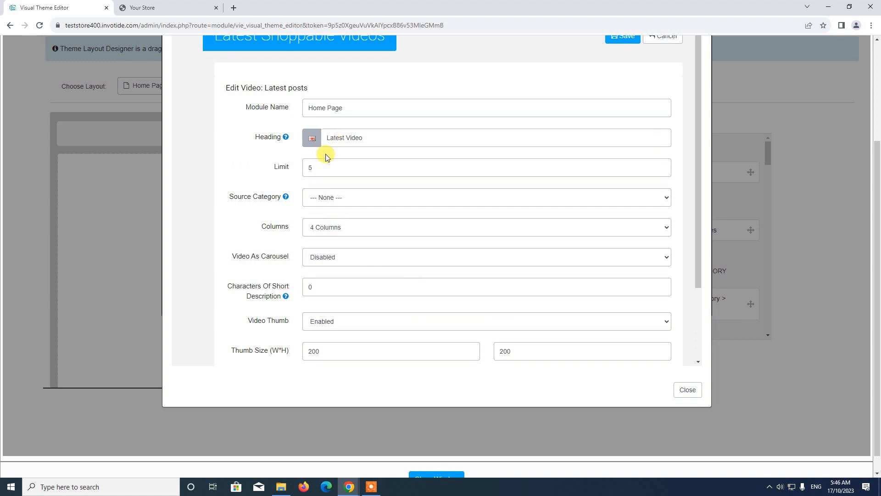
Set the module's Source Category to General and Video As Carousel to Enabled, save it and close the Layout Designer.
{"action": "left_click", "coordinate": [329, 198]}
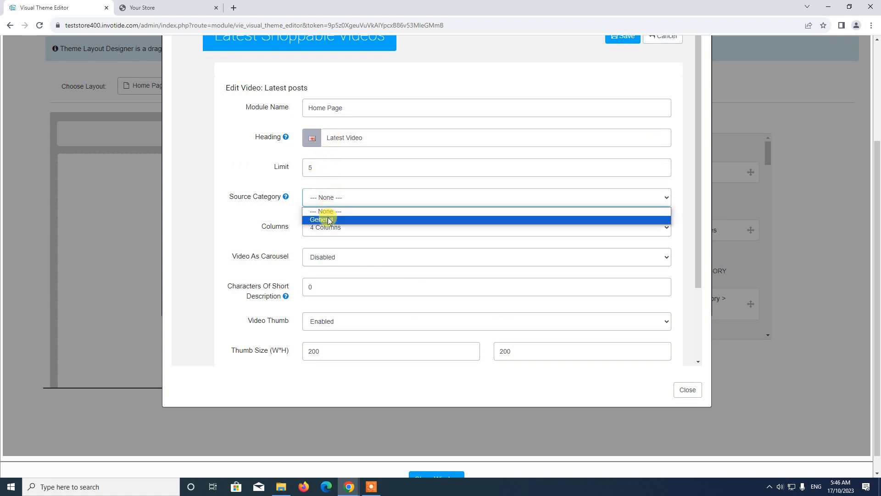
{"action": "left_click", "coordinate": [329, 216]}
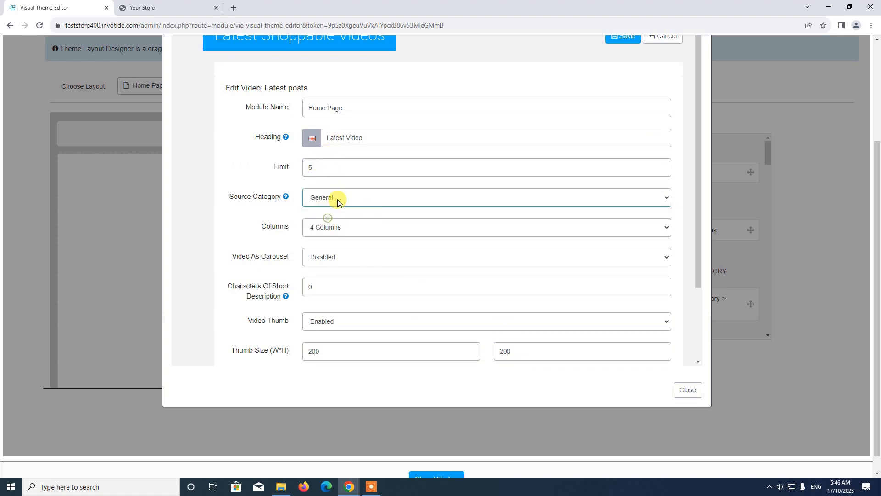
{"action": "left_click", "coordinate": [337, 258]}
{"action": "left_click", "coordinate": [338, 269]}
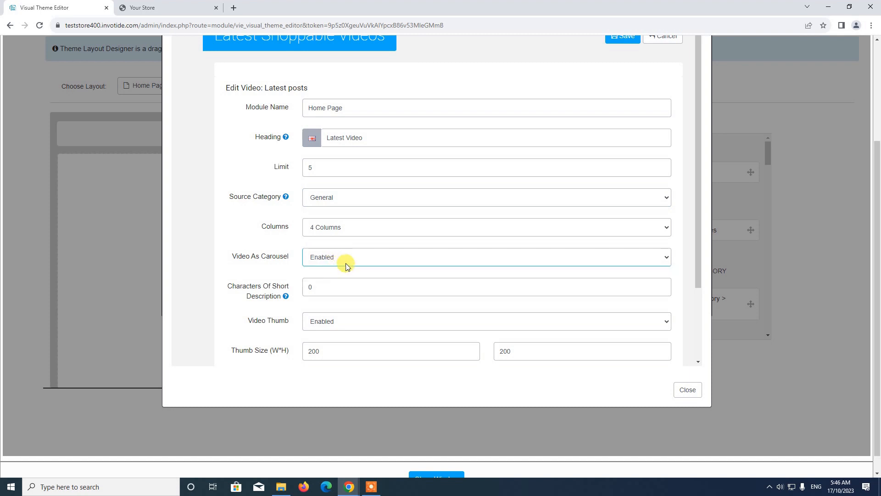
{"action": "scroll", "coordinate": [345, 267], "scroll_direction": "down", "scroll_amount": 2}
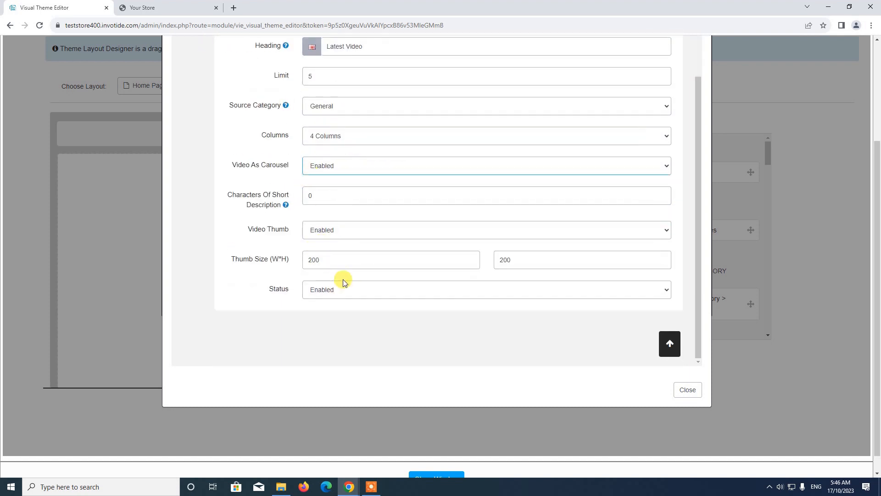
{"action": "scroll", "coordinate": [344, 279], "scroll_direction": "up", "scroll_amount": 2}
{"action": "scroll", "coordinate": [571, 139], "scroll_direction": "up", "scroll_amount": 3}
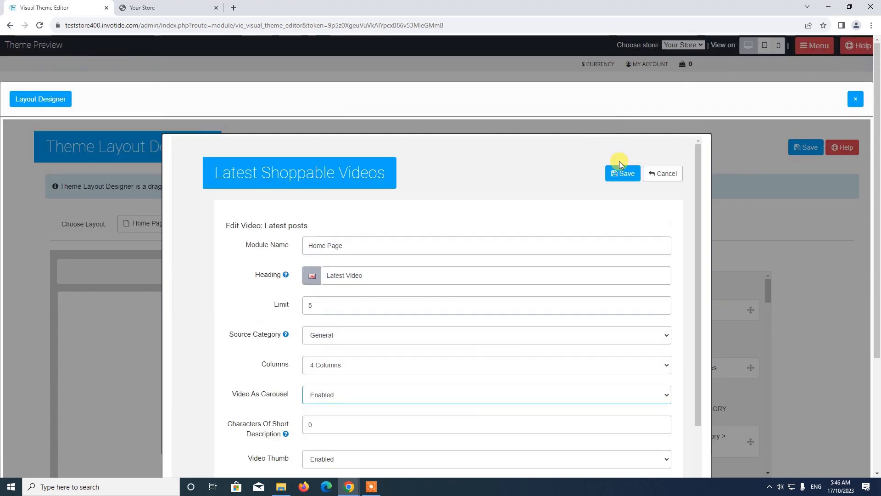
{"action": "left_click", "coordinate": [623, 176]}
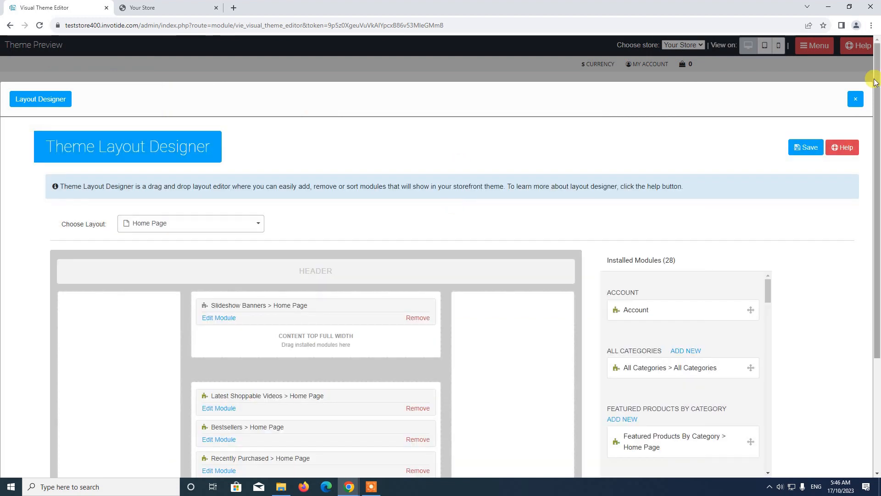
{"action": "left_click", "coordinate": [855, 100]}
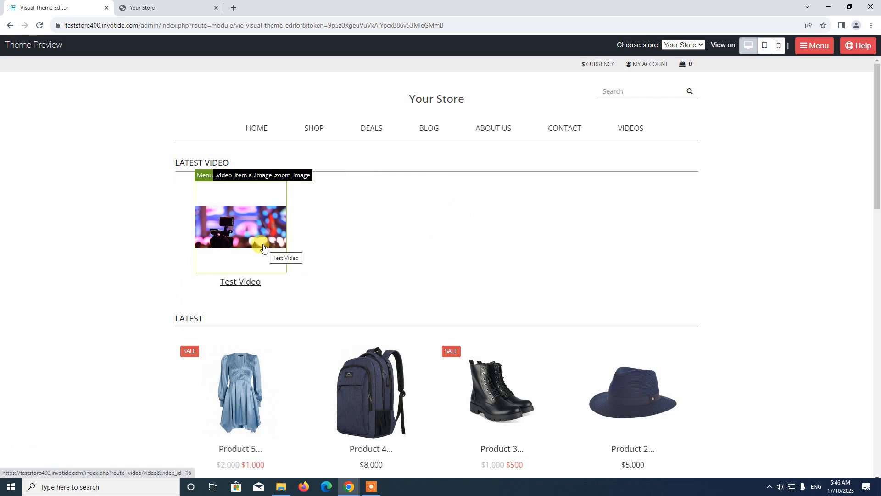
Reload the live storefront, examine the Test Video page from the Latest Video section and return to the home page.
{"action": "left_click", "coordinate": [183, 7]}
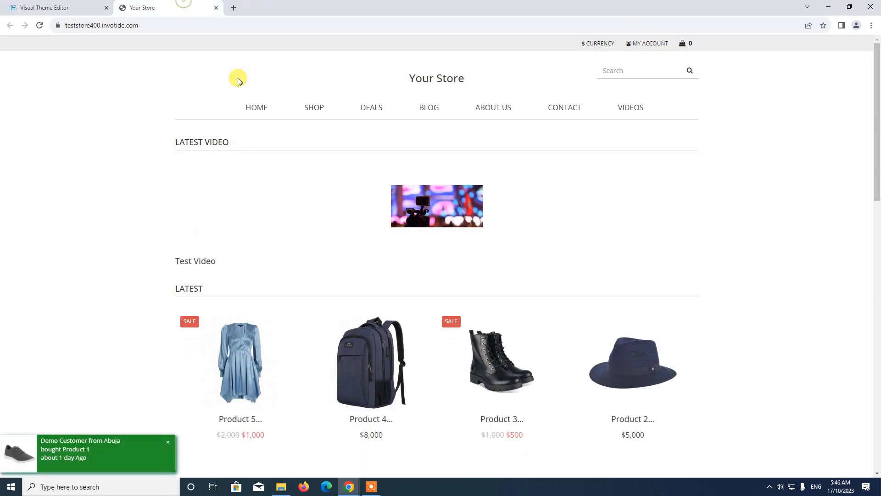
{"action": "left_click", "coordinate": [40, 27]}
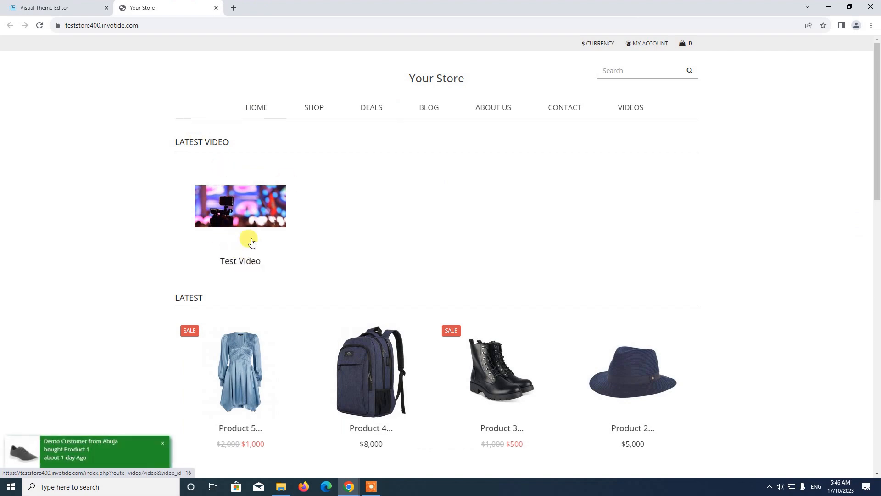
{"action": "left_click", "coordinate": [240, 248]}
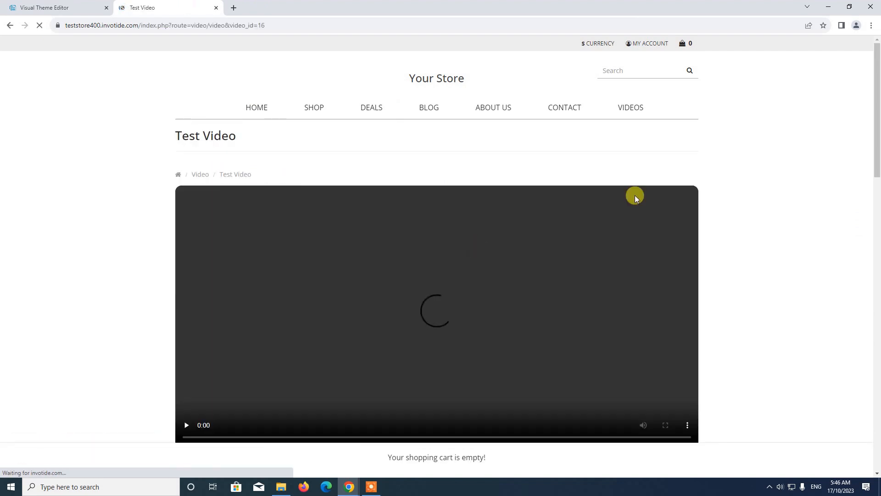
{"action": "scroll", "coordinate": [249, 318], "scroll_direction": "down", "scroll_amount": 3}
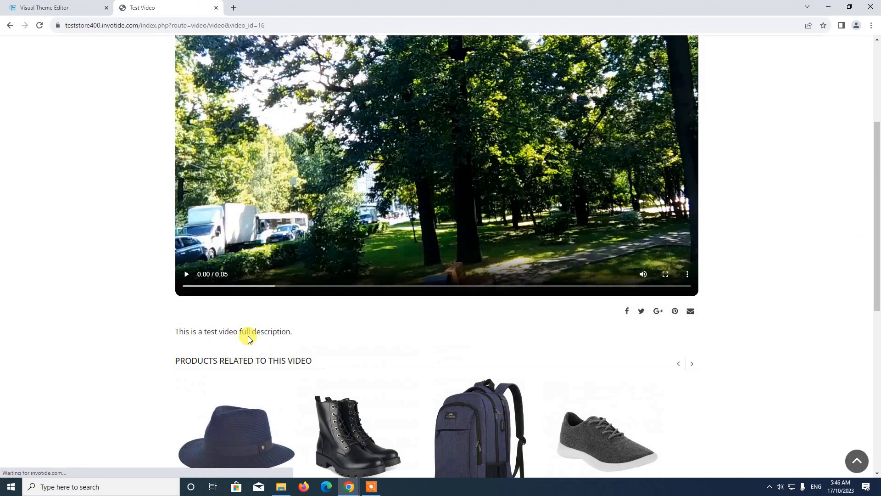
{"action": "scroll", "coordinate": [246, 334], "scroll_direction": "up", "scroll_amount": 4}
{"action": "left_click", "coordinate": [260, 112]}
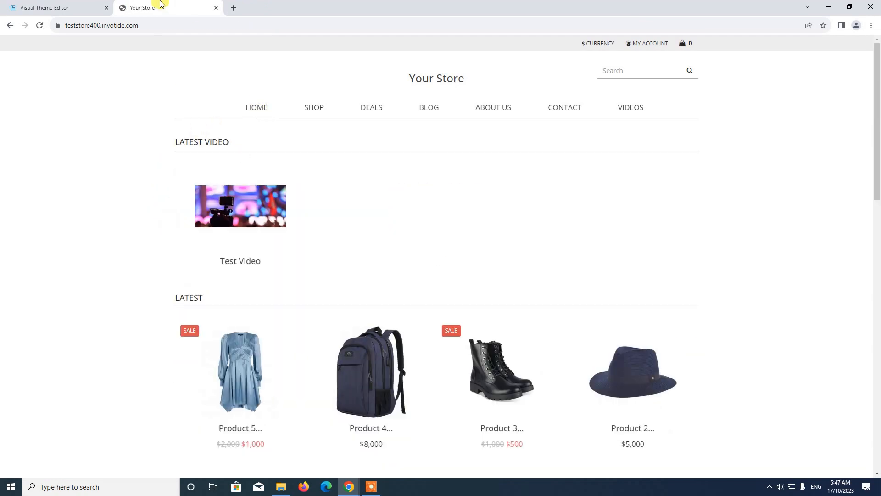
Return to the Visual Theme Editor, exit the theme preview and open the store management Dashboard.
{"action": "left_click", "coordinate": [79, 2]}
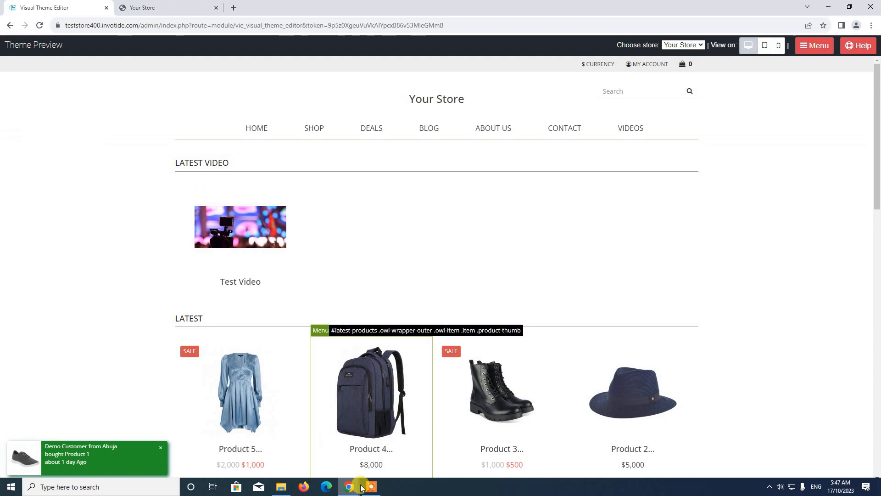
{"action": "left_click", "coordinate": [814, 45]}
{"action": "left_click", "coordinate": [795, 158]}
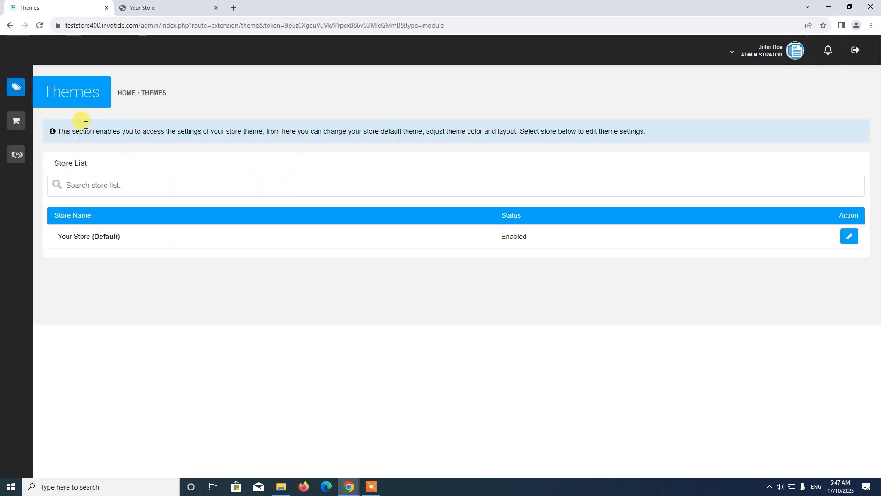
{"action": "left_click", "coordinate": [51, 91]}
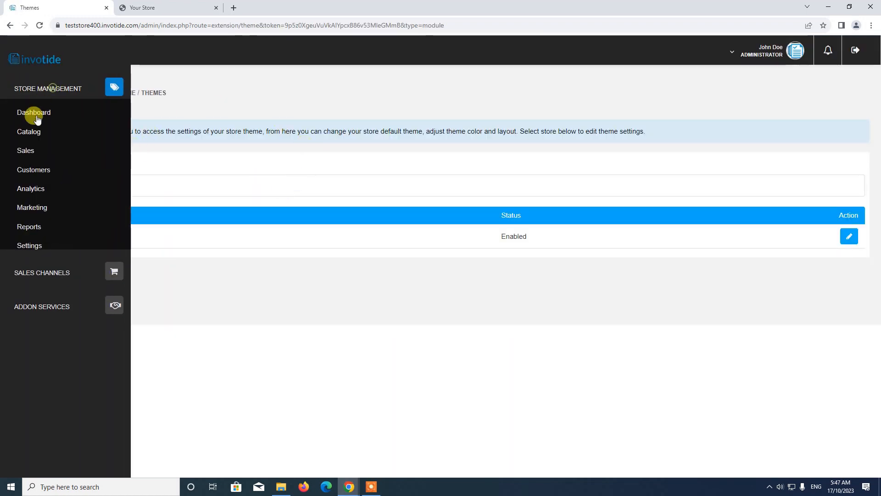
{"action": "left_click", "coordinate": [39, 112]}
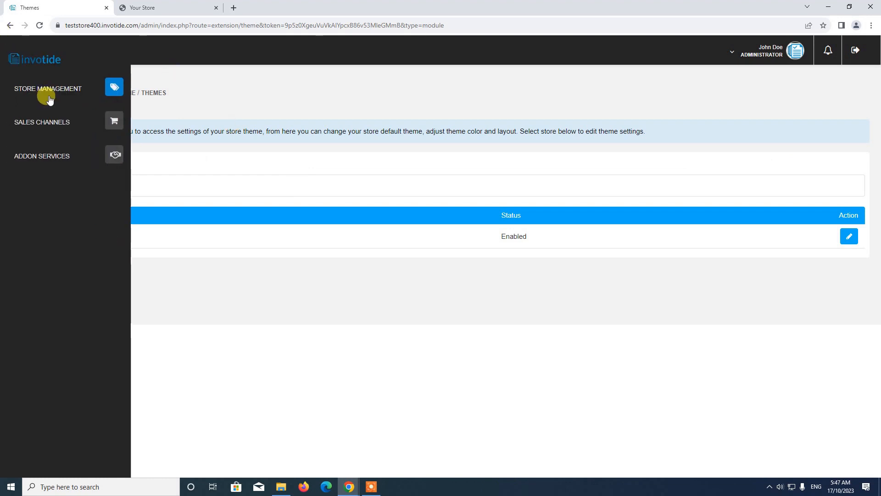
{"action": "left_click", "coordinate": [44, 88]}
{"action": "left_click", "coordinate": [40, 114]}
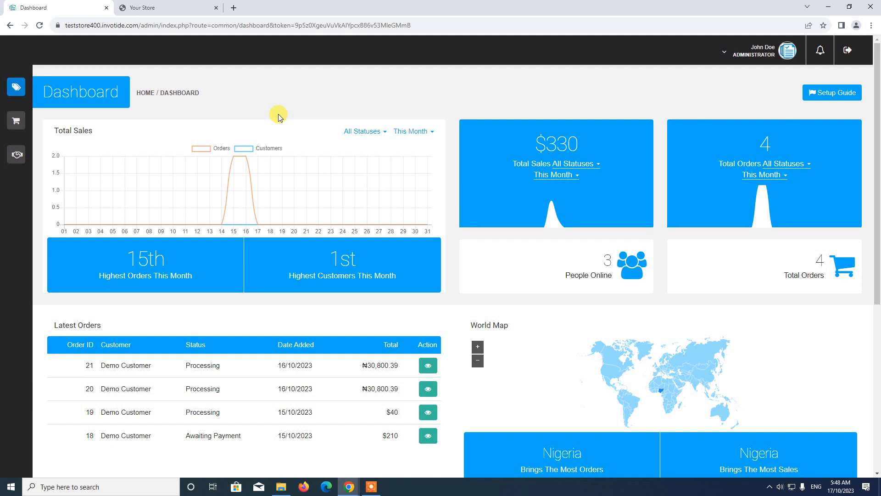
Open the Modules page from the store management settings.
{"action": "mouse_move", "coordinate": [21, 87]}
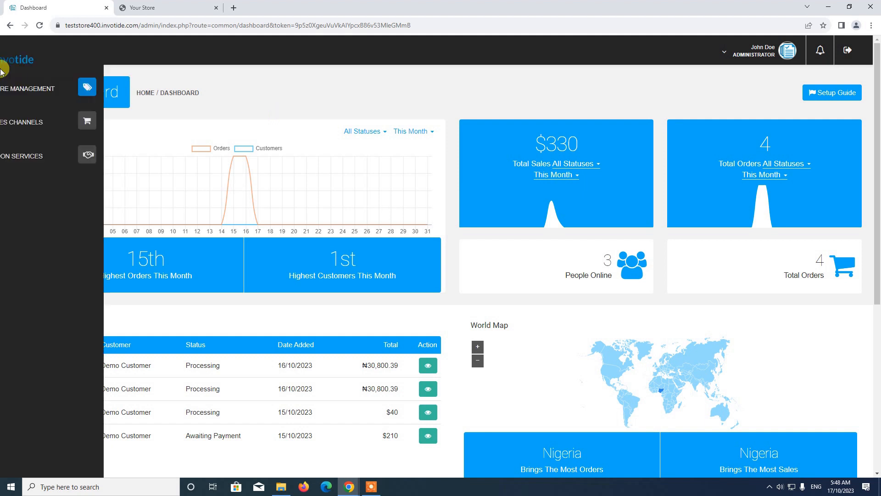
{"action": "left_click", "coordinate": [41, 95]}
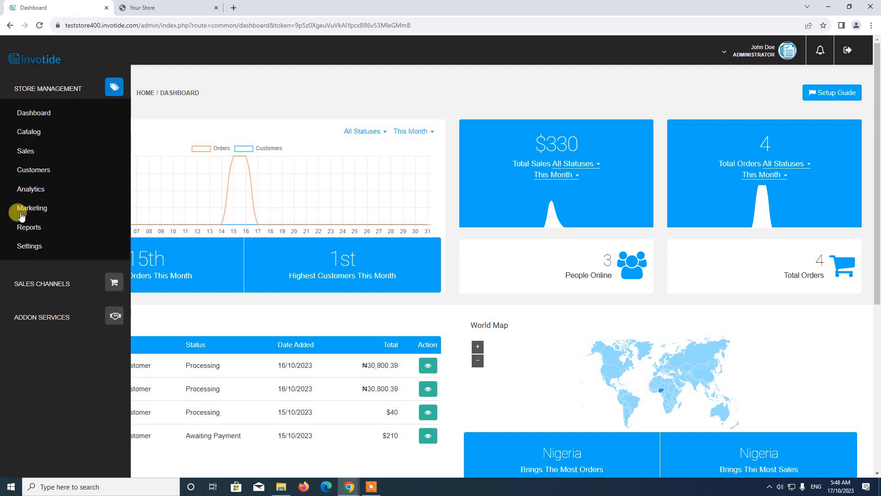
{"action": "left_click", "coordinate": [21, 247]}
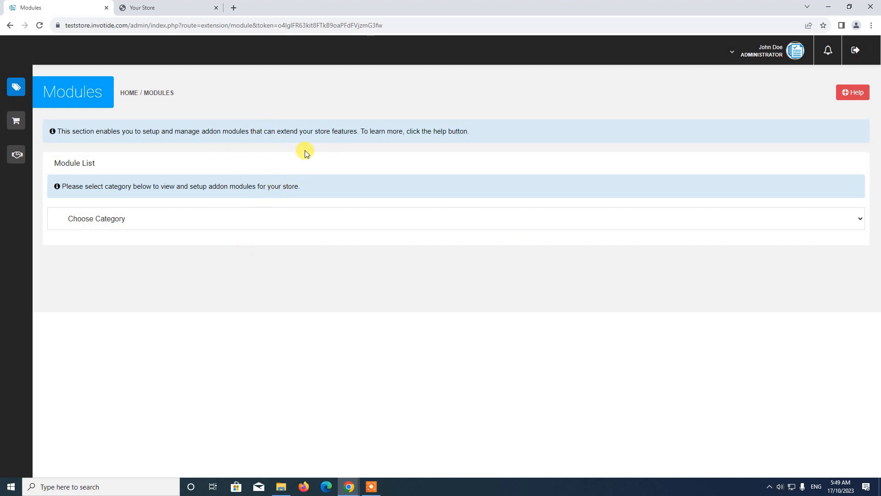
Find the Shoppable Video Categories module in the Store Design category and open its settings.
{"action": "left_click", "coordinate": [93, 218]}
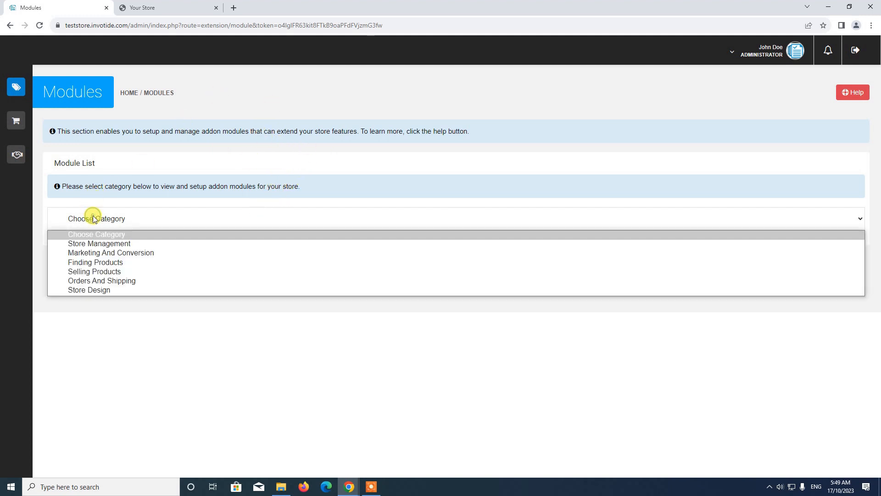
{"action": "left_click", "coordinate": [112, 290]}
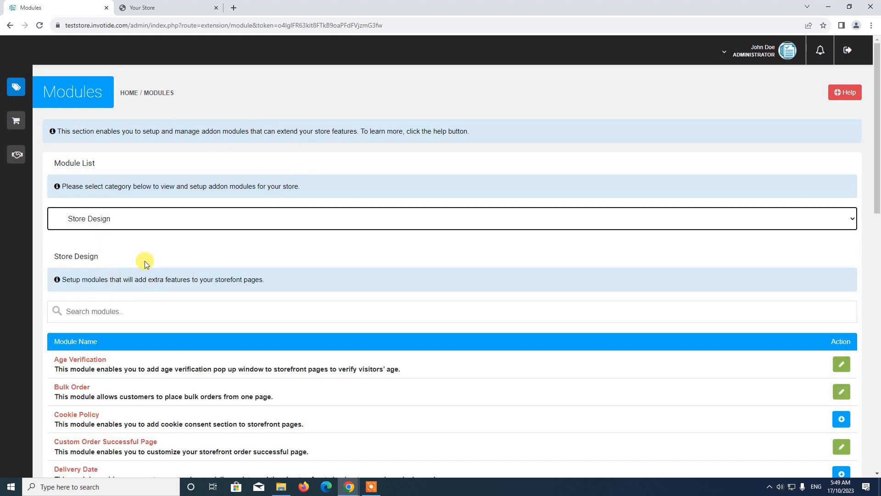
{"action": "scroll", "coordinate": [145, 261], "scroll_direction": "down", "scroll_amount": 1}
{"action": "left_click", "coordinate": [130, 264]}
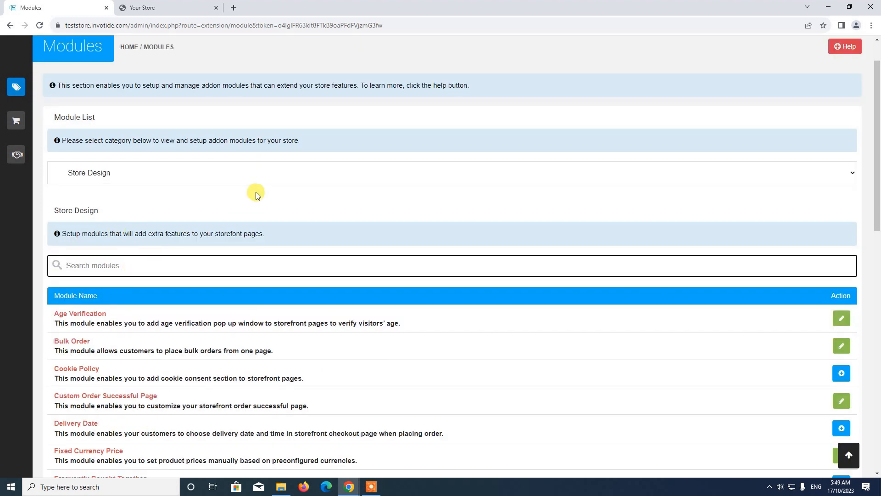
{"action": "type", "text": "shoppable video catego"}
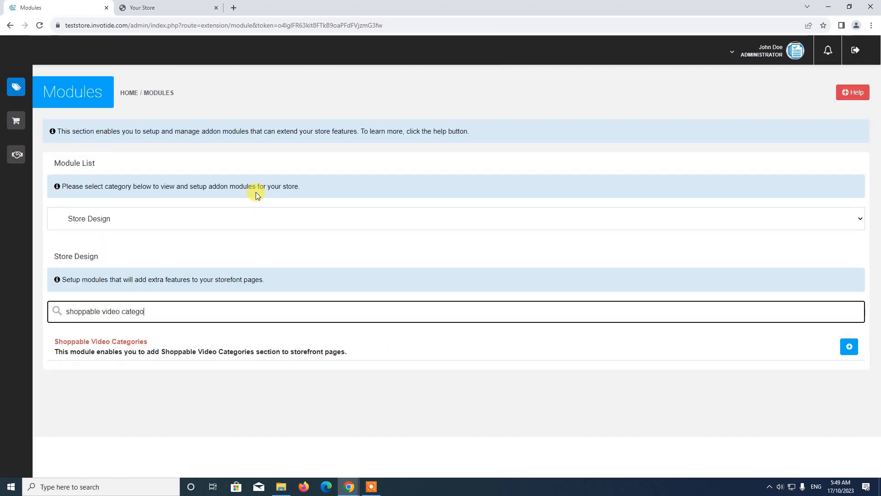
{"action": "type", "text": "ries"}
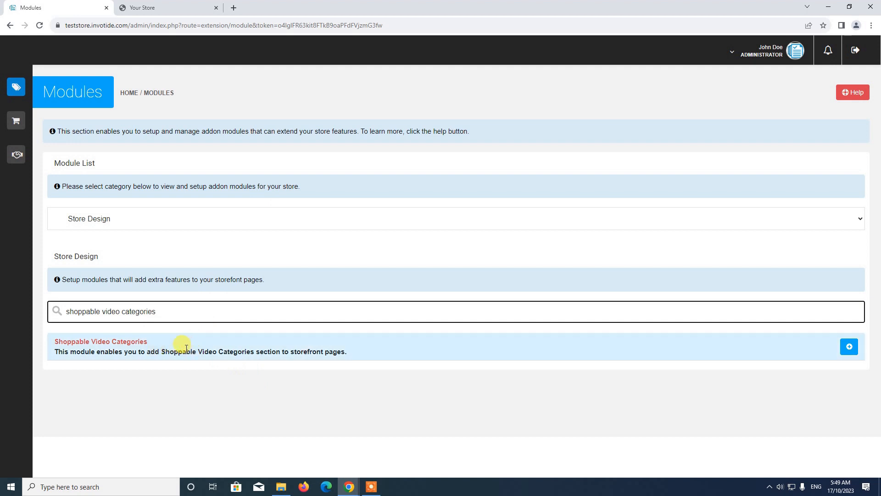
{"action": "left_click", "coordinate": [850, 348]}
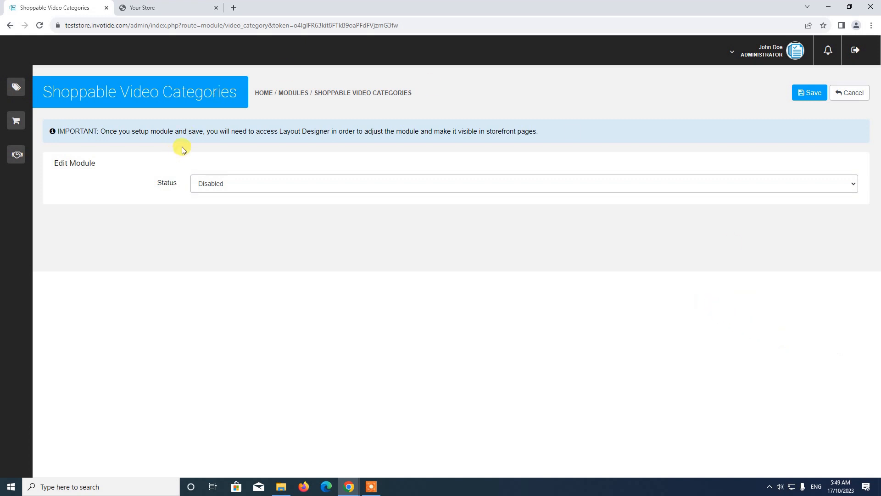
Set the Shoppable Video Categories module's Status to Enabled and save it.
{"action": "left_click", "coordinate": [223, 186]}
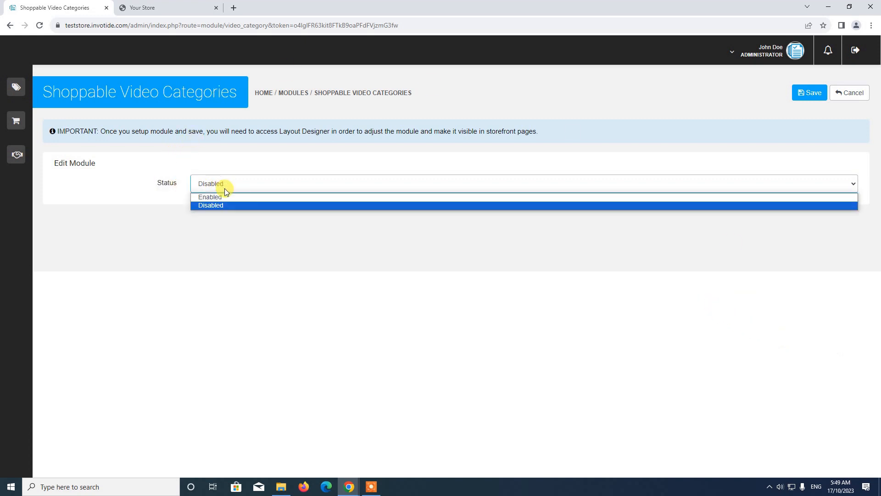
{"action": "left_click", "coordinate": [223, 197]}
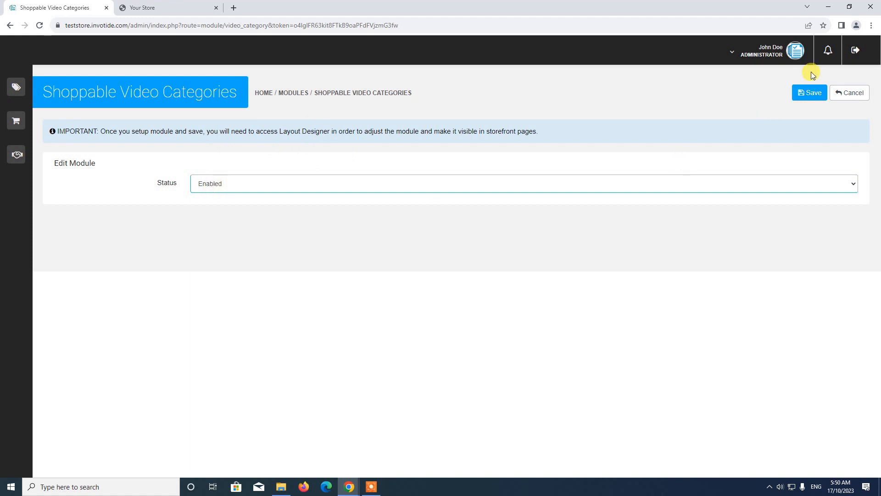
{"action": "left_click", "coordinate": [808, 92]}
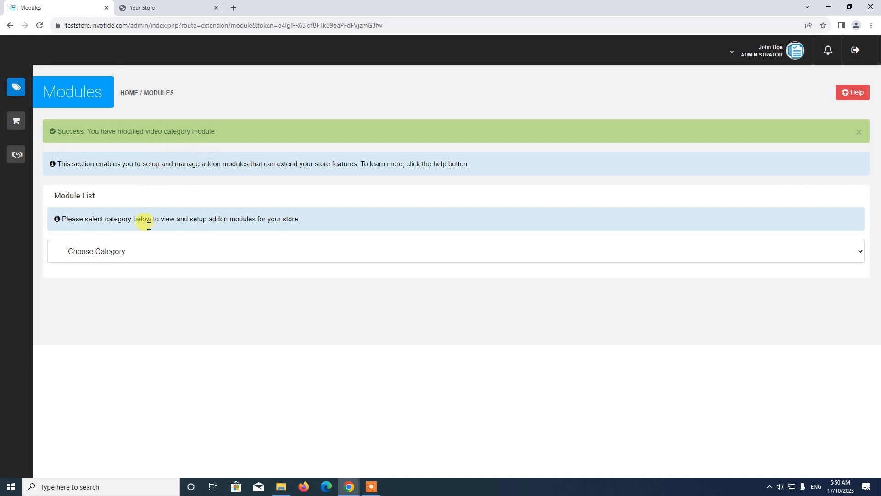
Search the Store Design modules again for "shoppable video categories".
{"action": "left_click", "coordinate": [147, 250]}
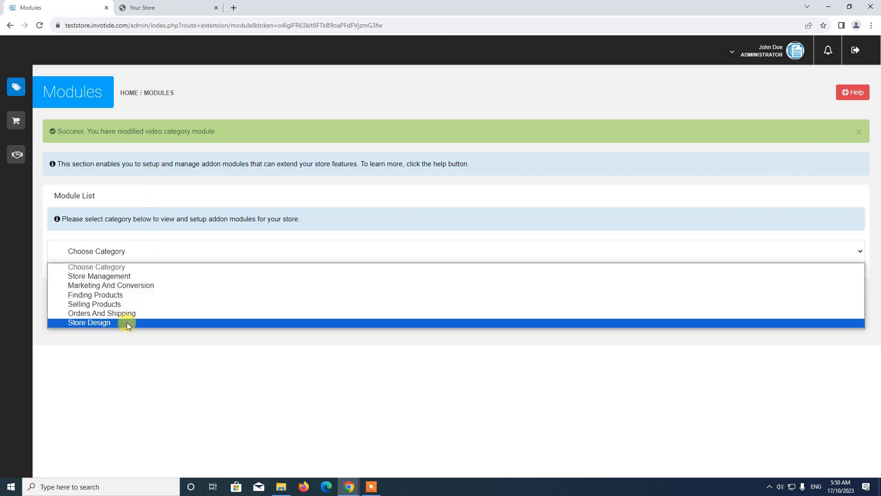
{"action": "left_click", "coordinate": [127, 322]}
{"action": "left_click", "coordinate": [118, 344]}
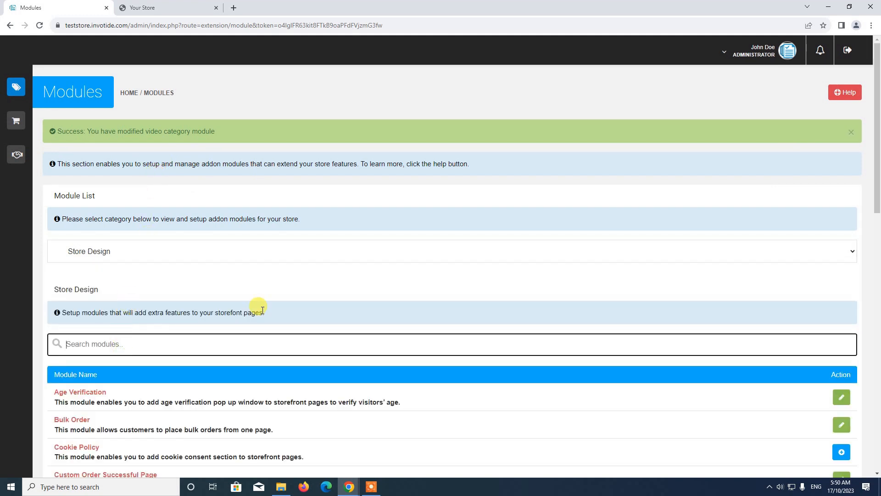
{"action": "type", "text": "shopp"}
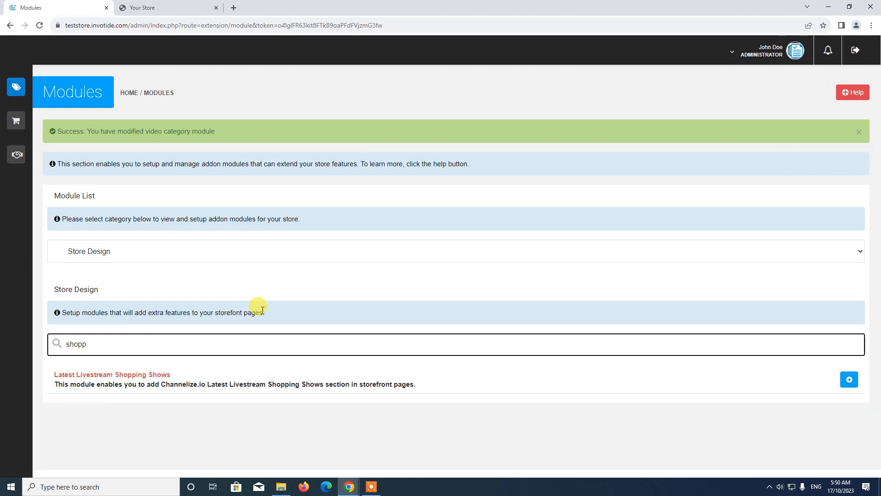
{"action": "type", "text": "able v"}
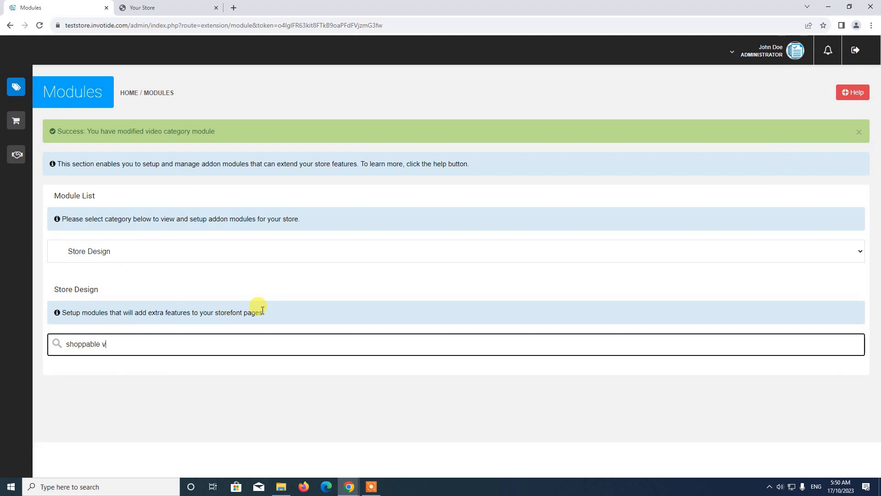
{"action": "type", "text": "ideo categories"}
Open the default store's theme for customization from the Themes settings and launch its Layout Designer.
{"action": "mouse_move", "coordinate": [16, 83]}
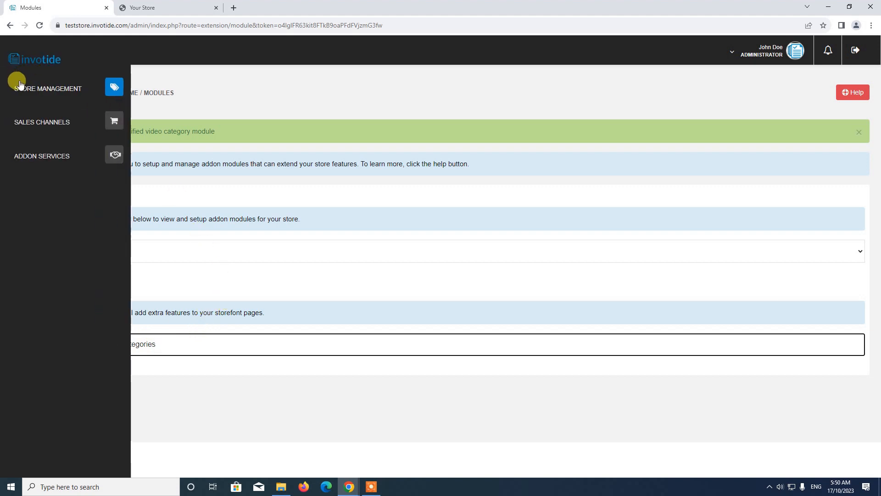
{"action": "left_click", "coordinate": [46, 89]}
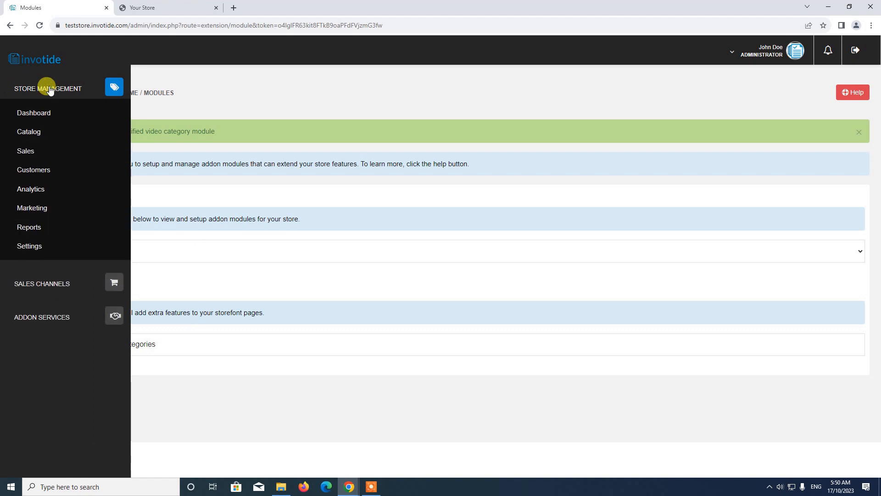
{"action": "left_click", "coordinate": [30, 247]}
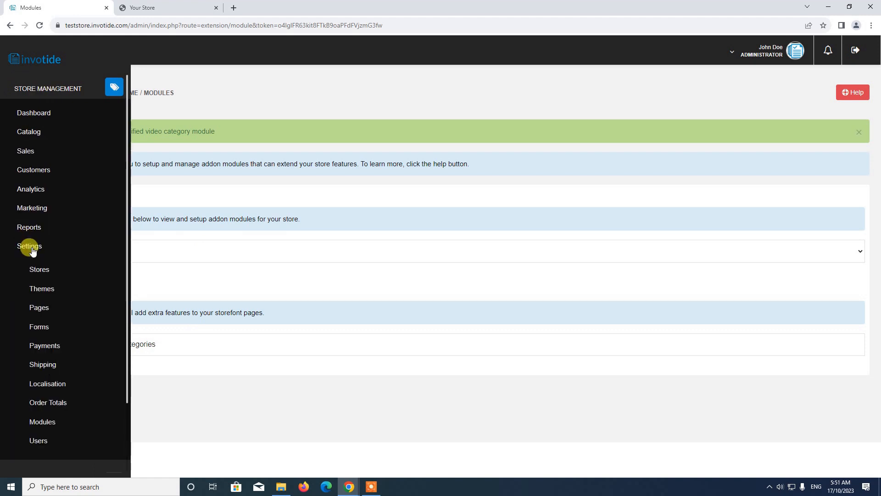
{"action": "left_click", "coordinate": [42, 288]}
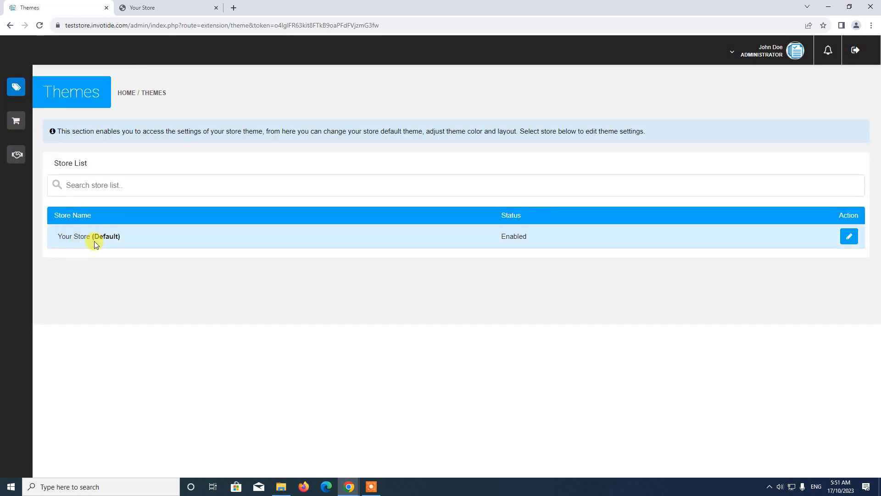
{"action": "left_click", "coordinate": [850, 237]}
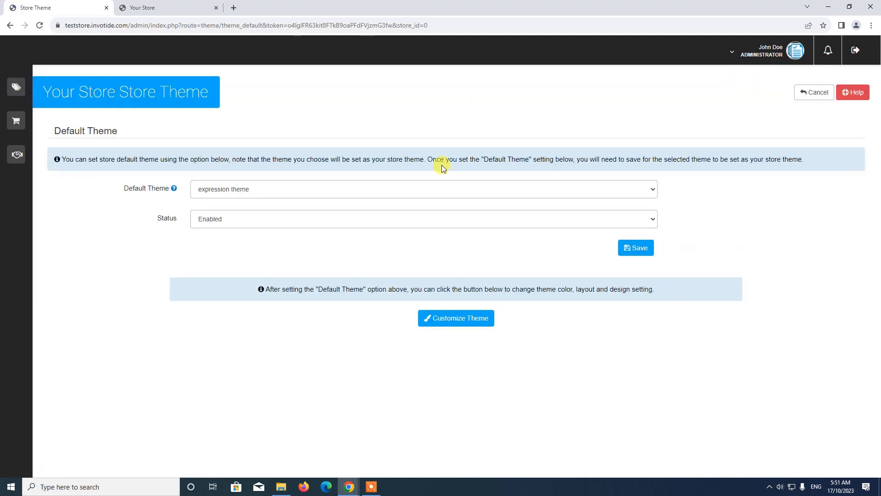
{"action": "left_click", "coordinate": [455, 321]}
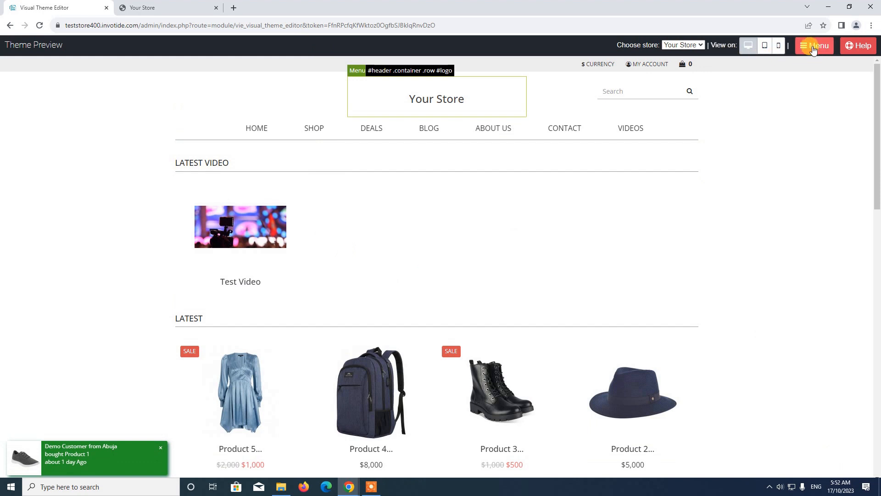
{"action": "left_click", "coordinate": [813, 48]}
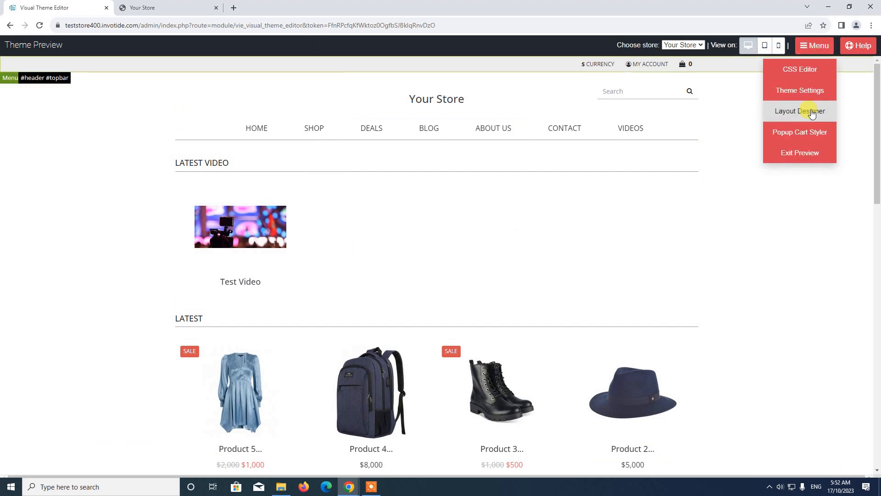
{"action": "left_click", "coordinate": [813, 113]}
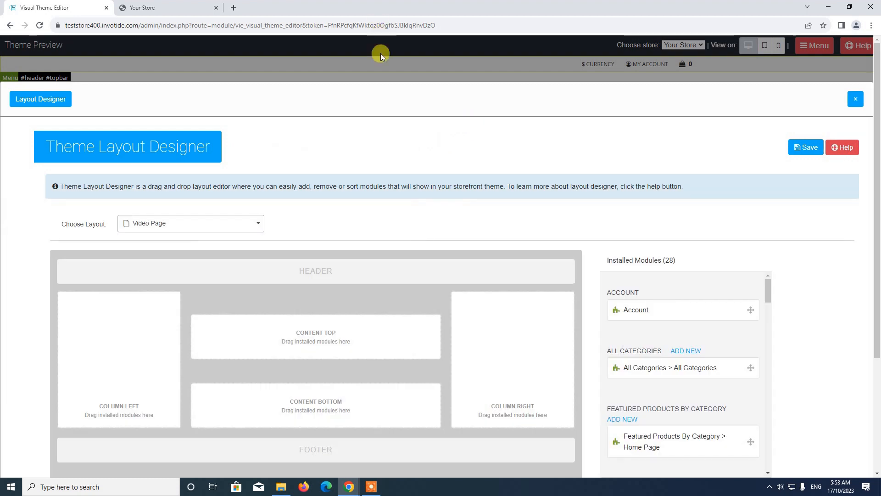
View the Information Page layout and the Home Page layout in the Layout Designer.
{"action": "scroll", "coordinate": [321, 206], "scroll_direction": "down", "scroll_amount": 1}
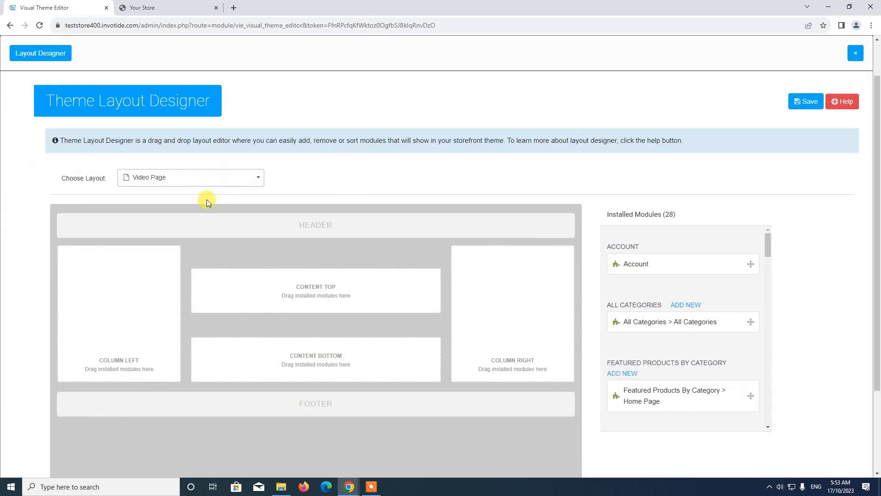
{"action": "left_click", "coordinate": [191, 179]}
{"action": "left_click", "coordinate": [177, 206]}
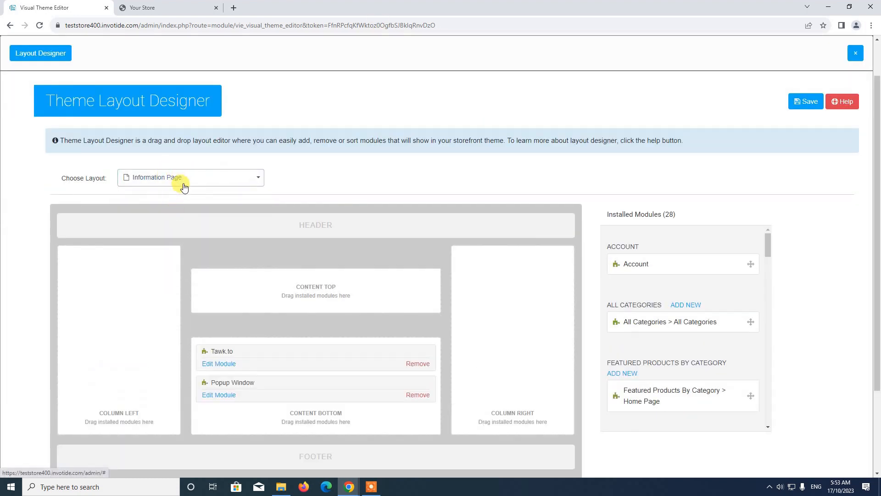
{"action": "left_click", "coordinate": [183, 182]}
{"action": "left_click", "coordinate": [163, 198]}
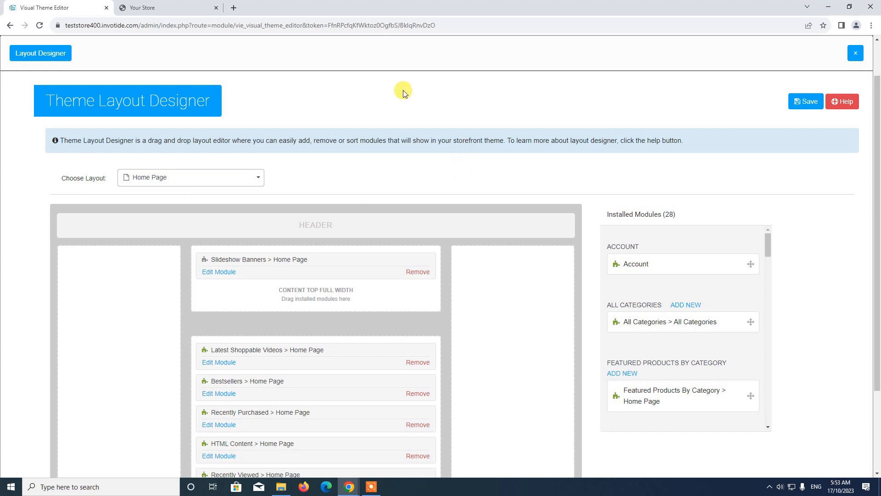
Choose the Video Page layout and place the Shoppable Video Categories module in its Column Right area.
{"action": "left_click", "coordinate": [170, 185]}
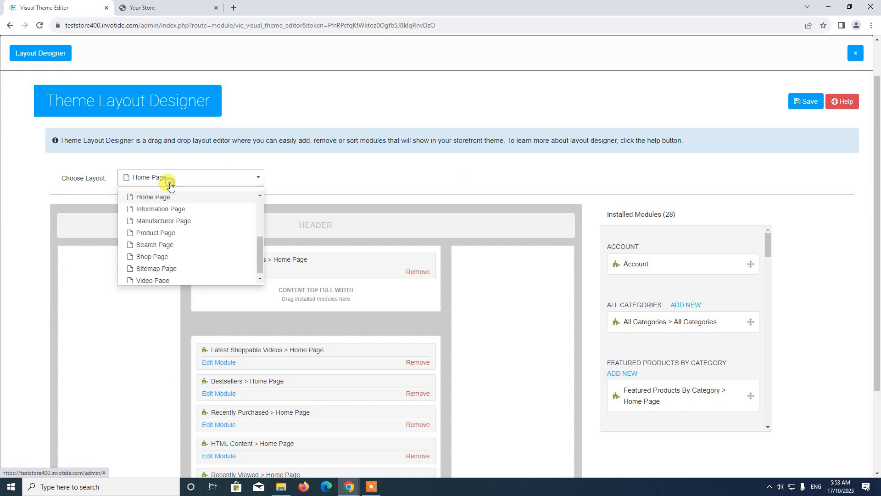
{"action": "left_click", "coordinate": [166, 277]}
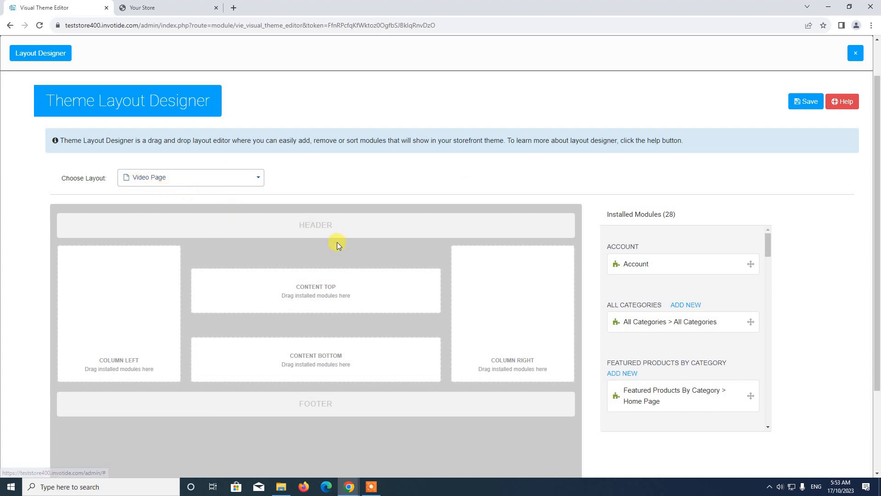
{"action": "scroll", "coordinate": [387, 205], "scroll_direction": "down", "scroll_amount": 2}
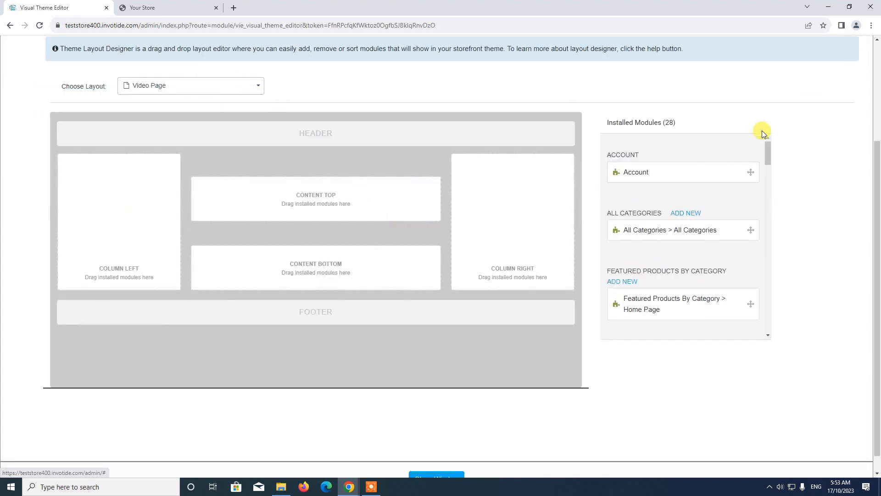
{"action": "left_click_drag", "start_coordinate": [769, 149], "coordinate": [779, 307]}
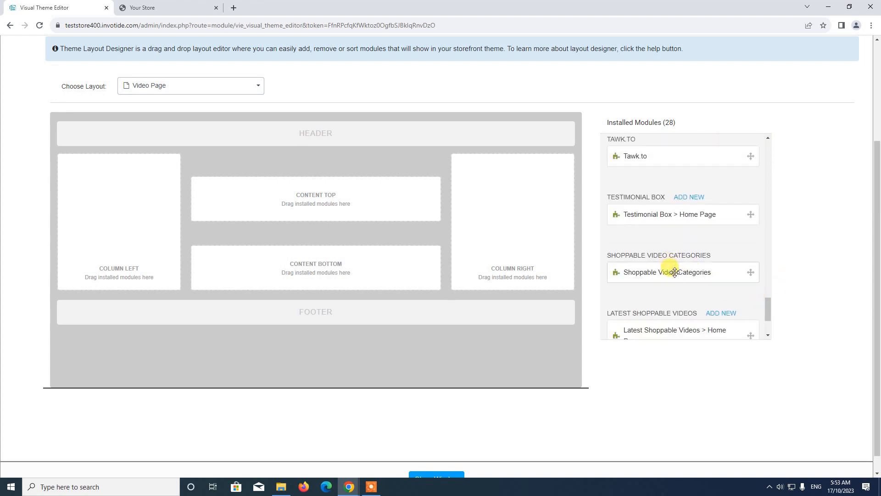
{"action": "left_click_drag", "start_coordinate": [674, 272], "coordinate": [459, 178]}
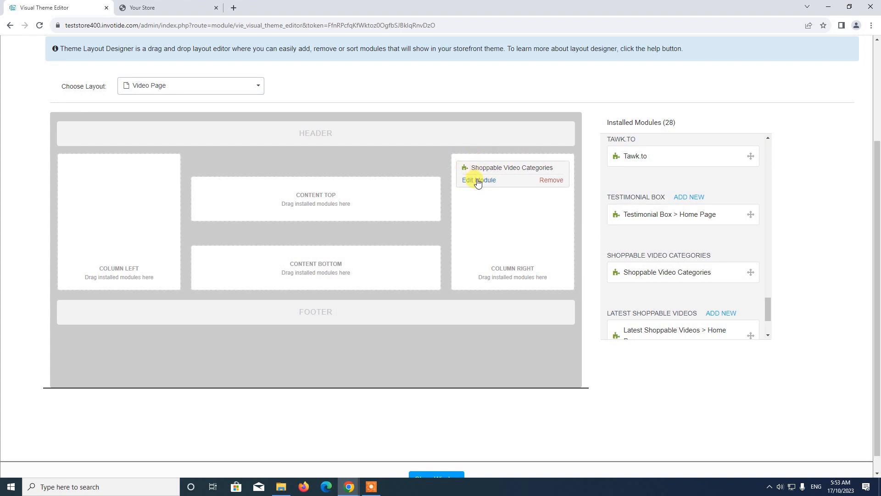
Save the placed Shoppable Video Categories module's settings and the Video Page layout, closing the Layout Designer.
{"action": "left_click", "coordinate": [477, 181]}
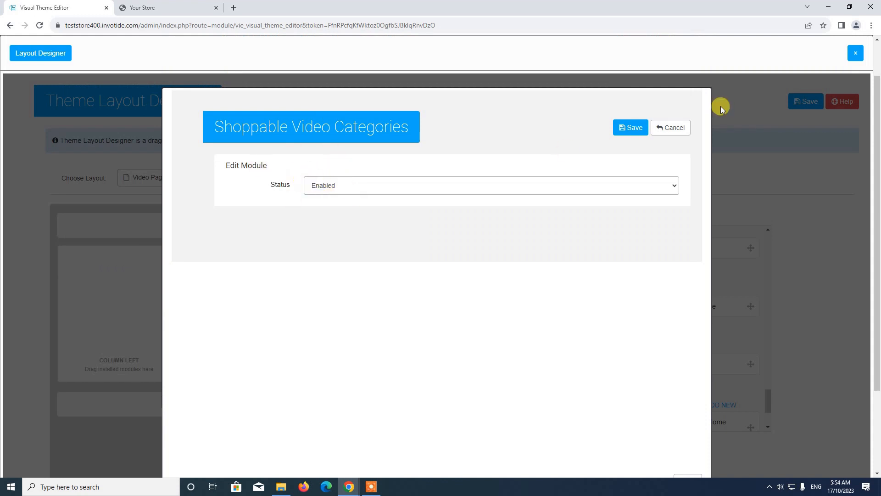
{"action": "left_click", "coordinate": [626, 127]}
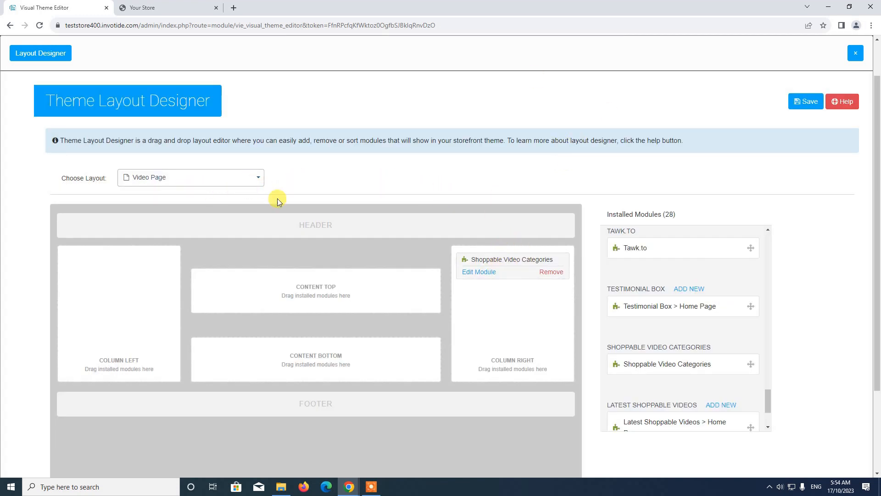
{"action": "left_click", "coordinate": [800, 105]}
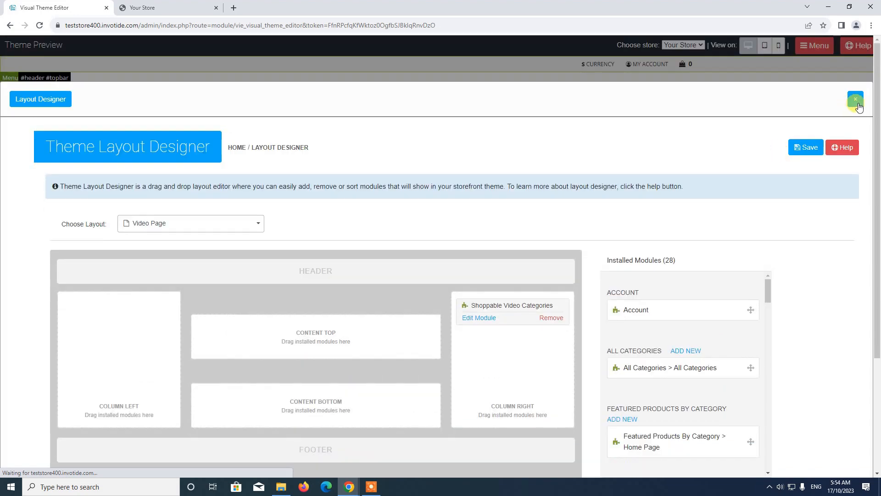
{"action": "left_click", "coordinate": [857, 102]}
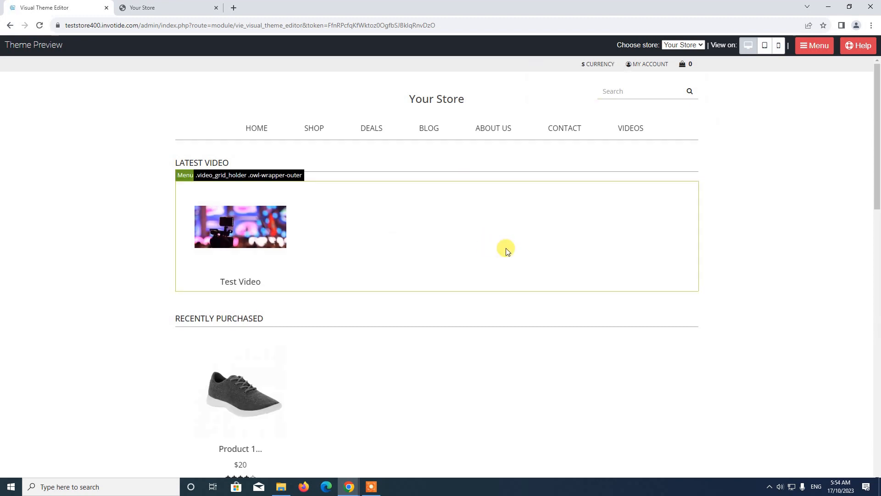
Reload the storefront's home page and open its Videos page to check the placed video modules.
{"action": "left_click", "coordinate": [156, 8]}
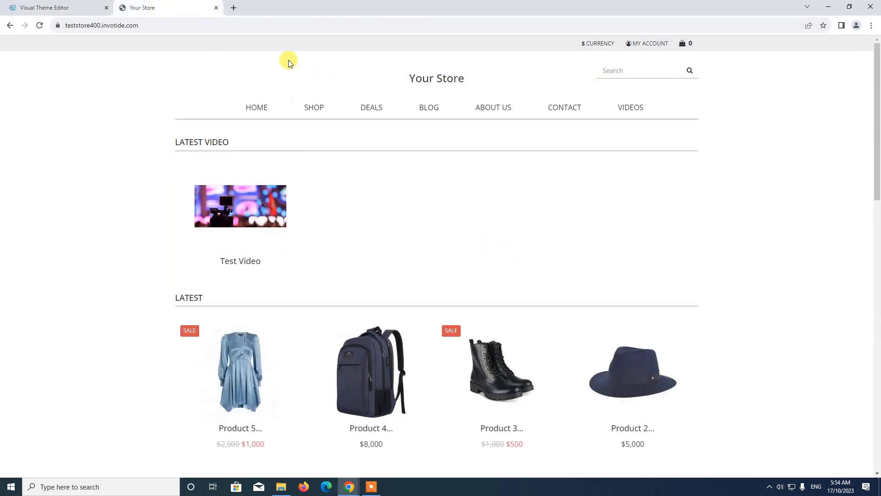
{"action": "left_click", "coordinate": [38, 26]}
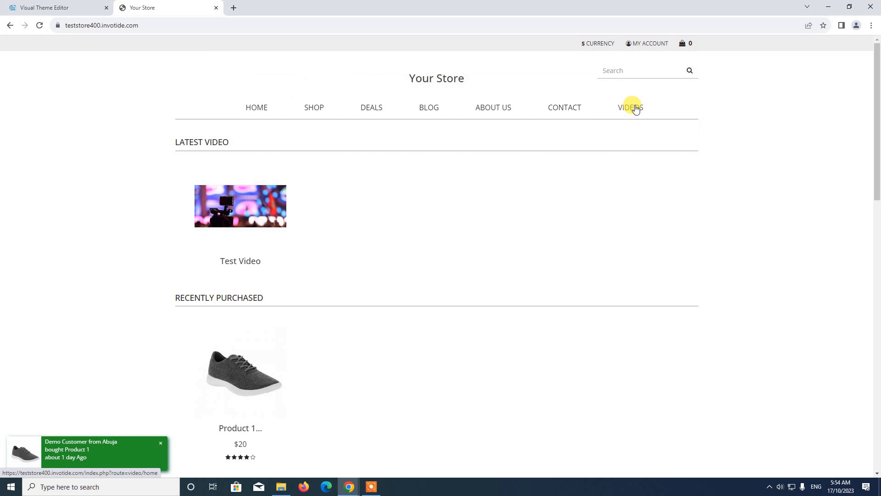
{"action": "left_click", "coordinate": [635, 108]}
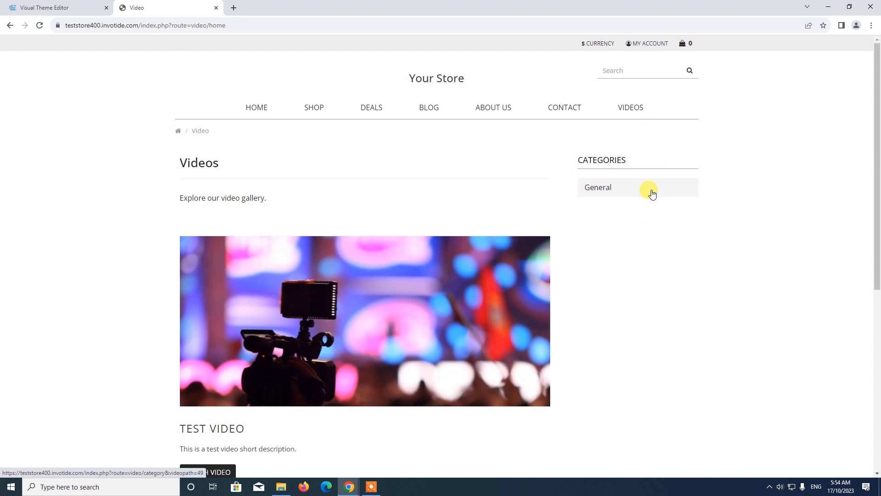
Open the General video category to review its listing, and return to the Videos page to examine the video gallery.
{"action": "left_click", "coordinate": [605, 188]}
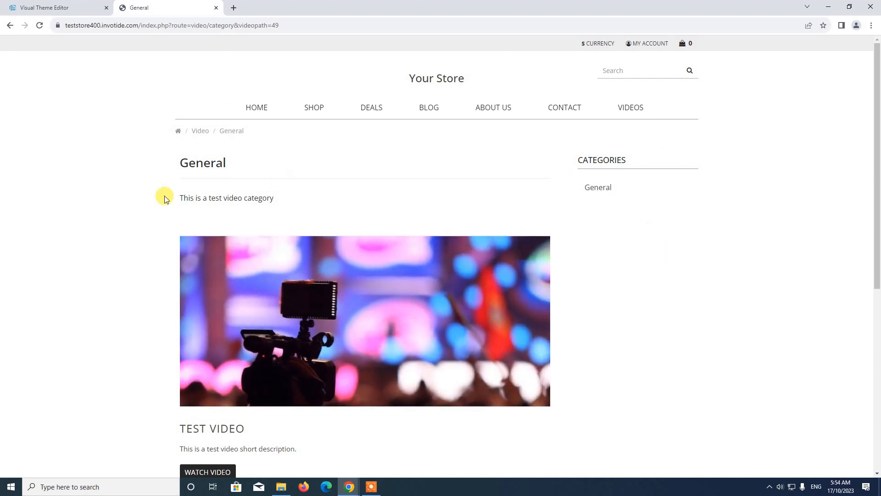
{"action": "scroll", "coordinate": [294, 260], "scroll_direction": "down", "scroll_amount": 1}
{"action": "scroll", "coordinate": [275, 243], "scroll_direction": "down", "scroll_amount": 4}
{"action": "scroll", "coordinate": [257, 228], "scroll_direction": "up", "scroll_amount": 5}
{"action": "left_click", "coordinate": [640, 117]}
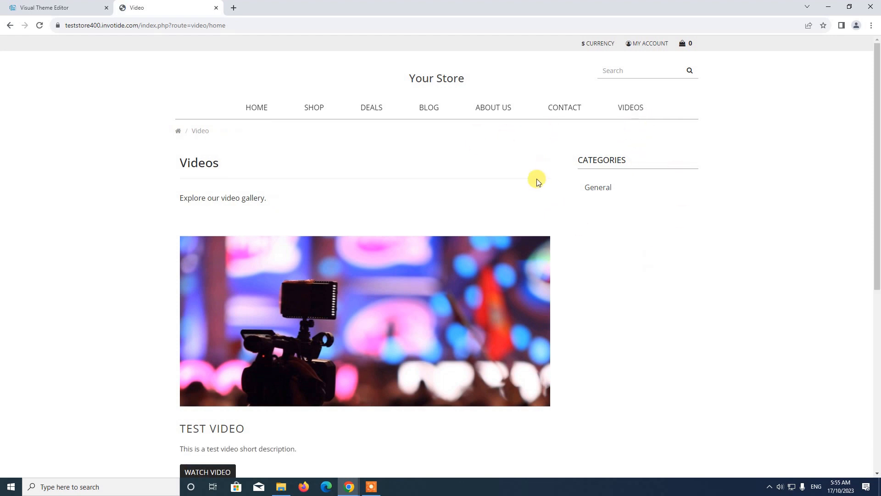
{"action": "scroll", "coordinate": [693, 358], "scroll_direction": "down", "scroll_amount": 3}
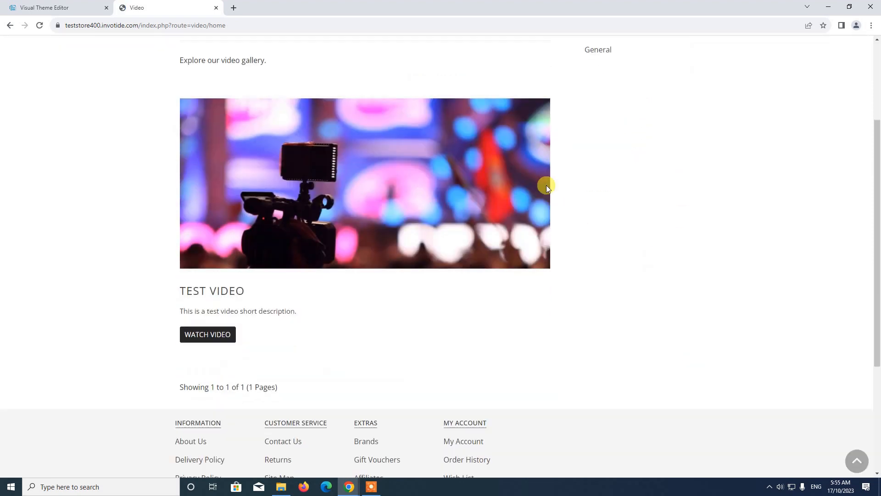
Close the storefront and exit the Visual Theme Editor to the Themes store list.
{"action": "left_click", "coordinate": [216, 8]}
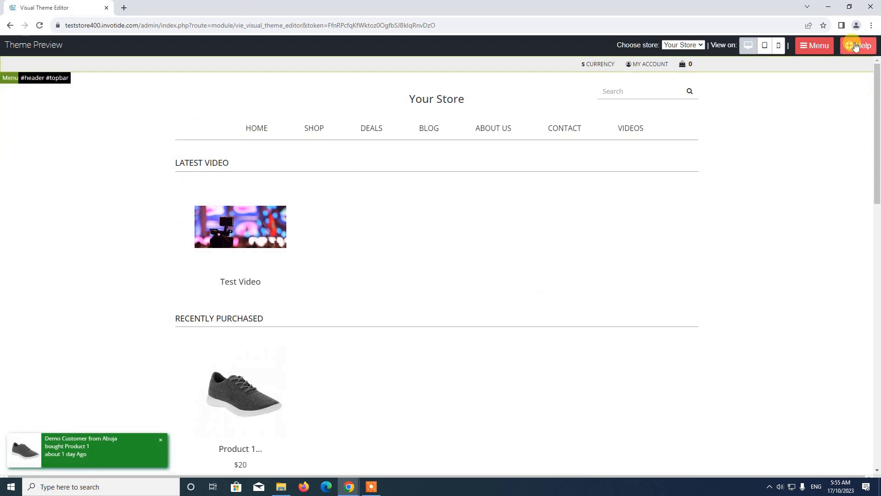
{"action": "left_click", "coordinate": [816, 45]}
{"action": "left_click", "coordinate": [799, 151]}
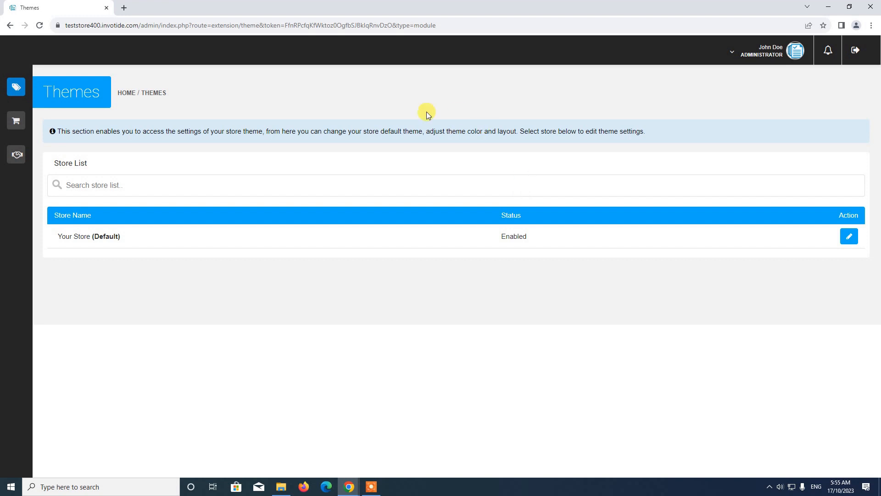
{"action": "left_click", "coordinate": [371, 486]}
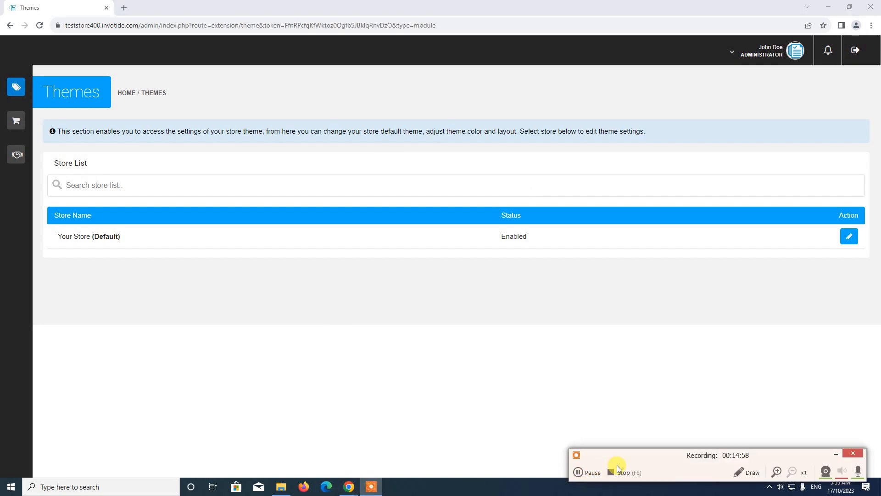